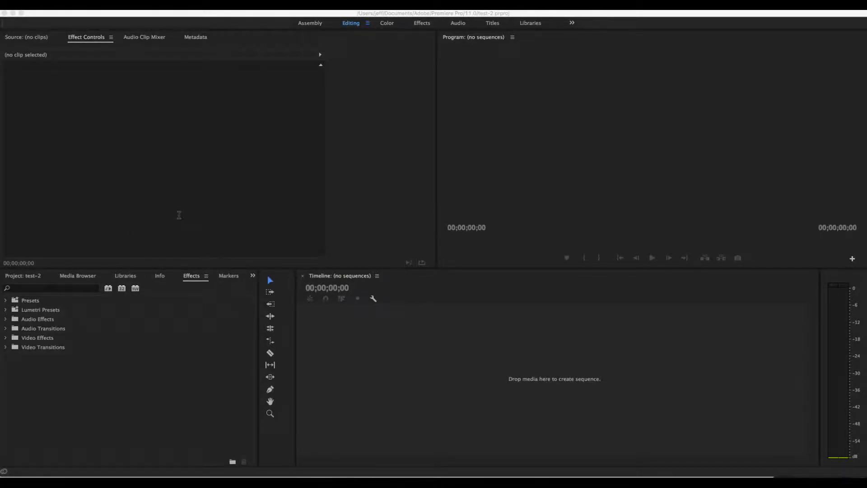
Step: Switch to the Assembly workspace and import post-stabilization.mp4 from the test-1 folder
left_click(186, 205)
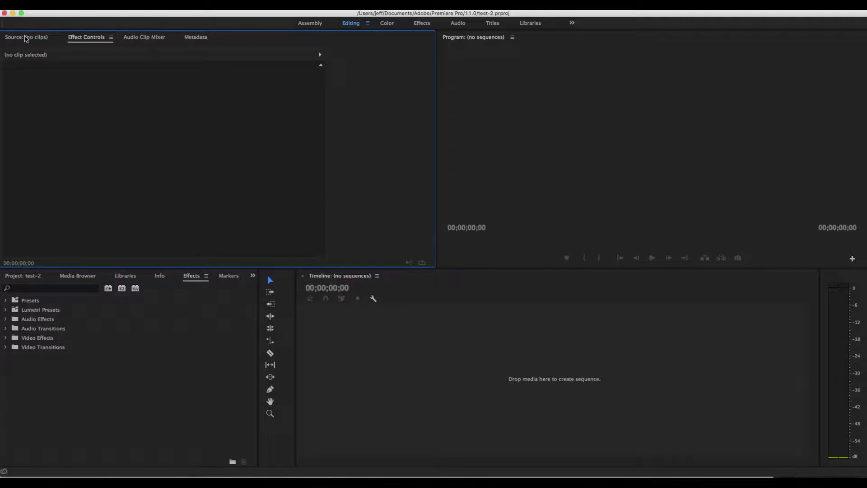
left_click(310, 23)
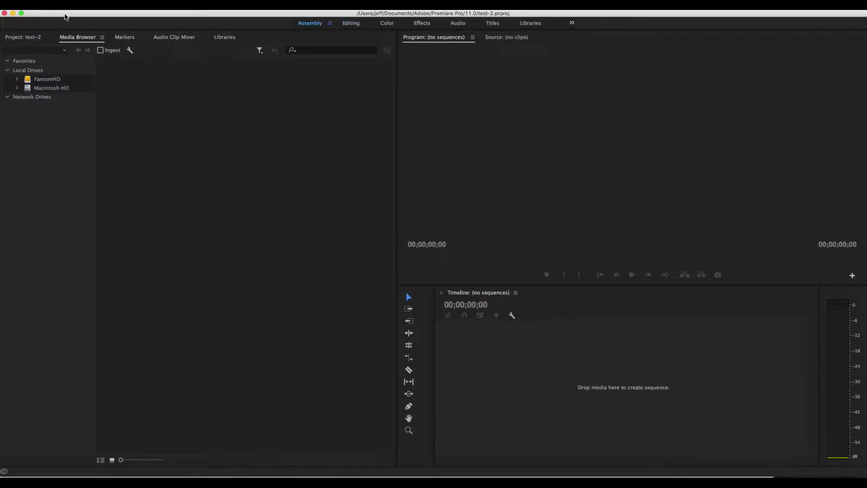
left_click(81, 5)
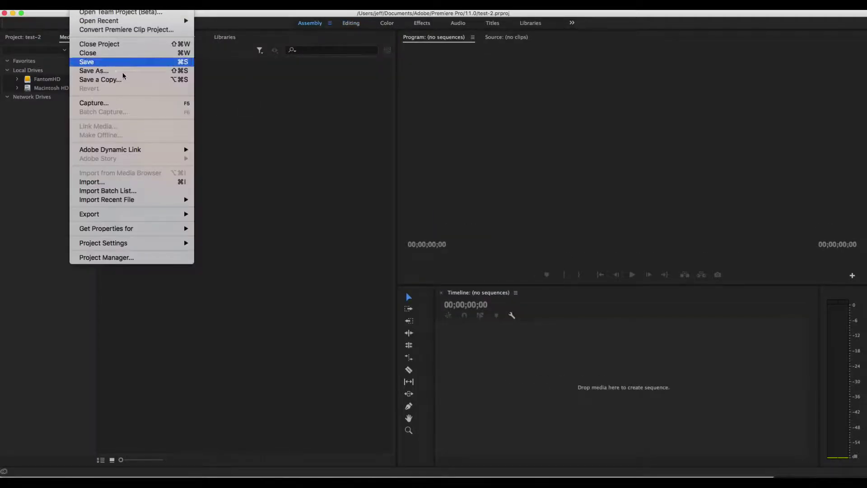
left_click(134, 182)
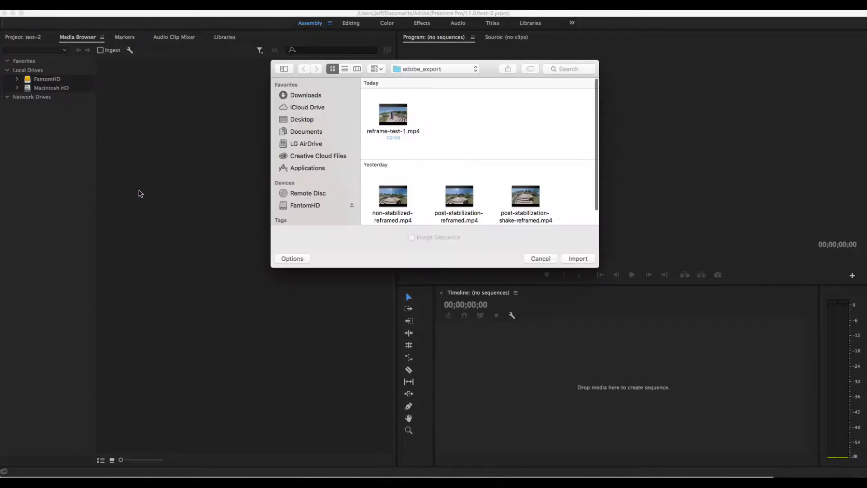
scroll(533, 143, "down", 1)
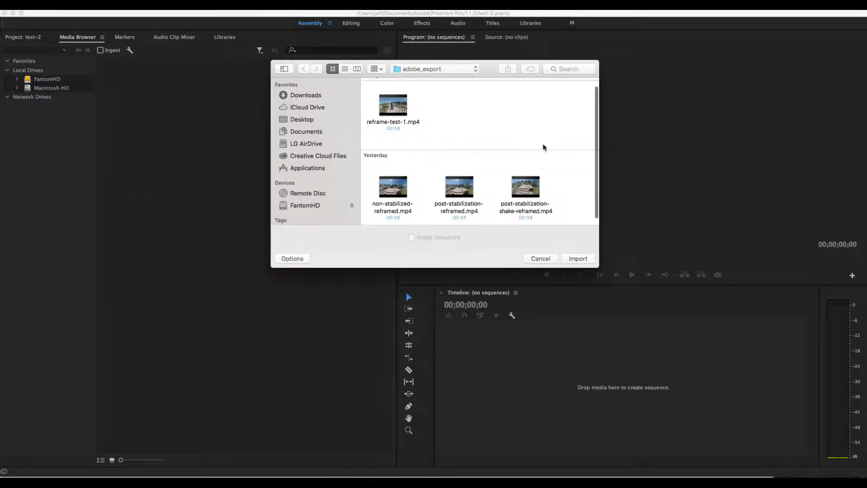
key("super+Up")
double_click(466, 172)
left_click(397, 143)
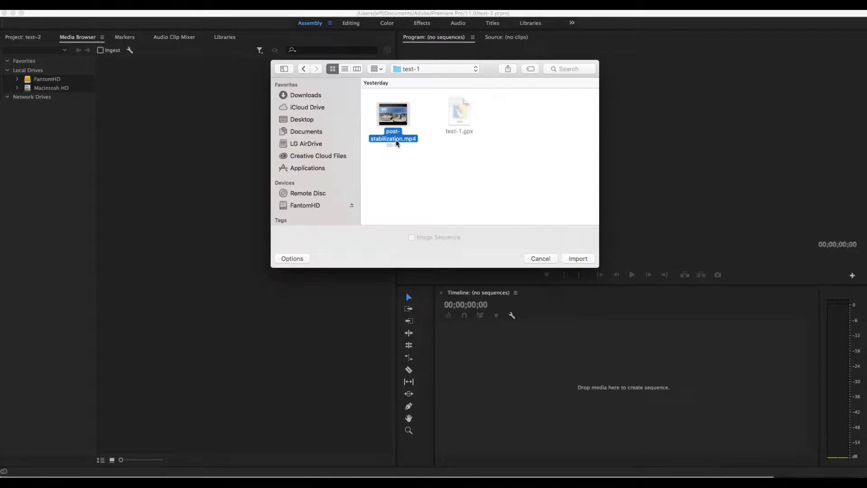
left_click(578, 258)
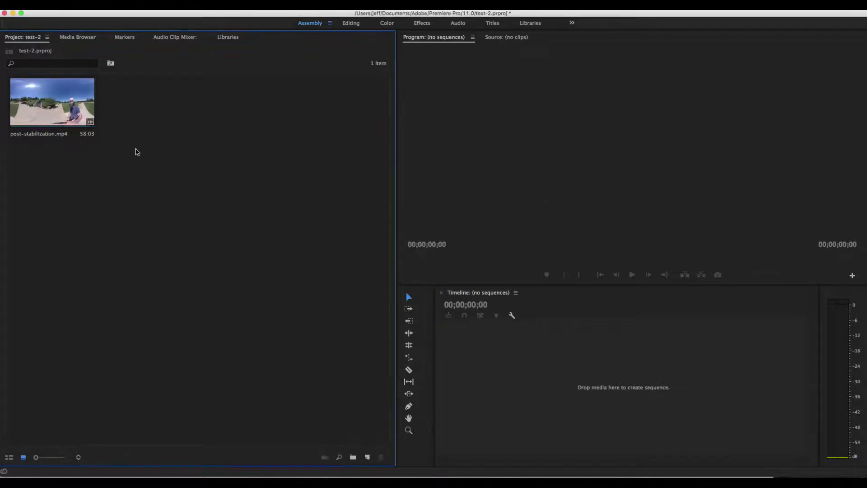
Step: Create a post-stabilization sequence from the clip, hide the VR player, and switch to Editing
left_click_drag(78, 95, 653, 403)
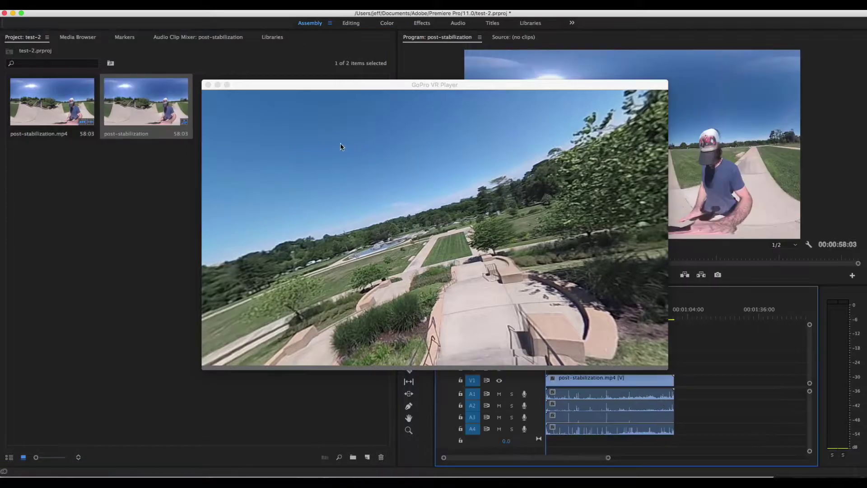
left_click(217, 85)
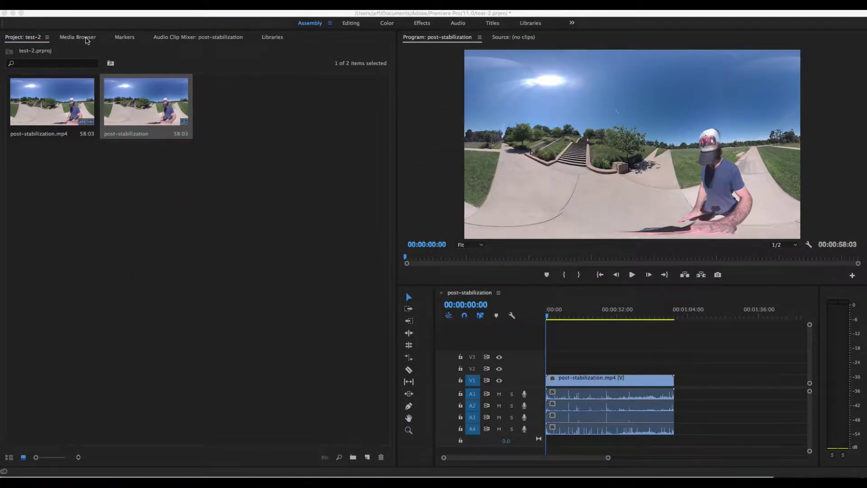
key("alt+shift+2")
Step: Apply GoPro VR Reframe to the clip on V1 and show its settings in Effects
left_click(83, 357)
left_click(78, 366)
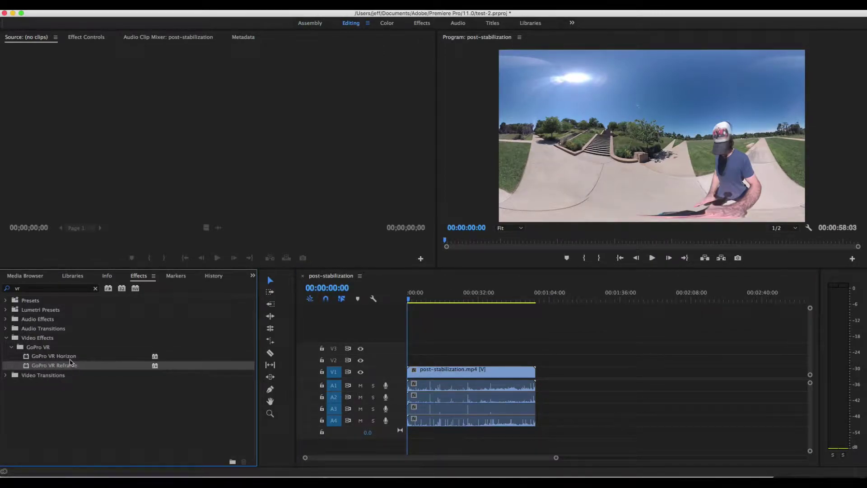
left_click_drag(73, 368, 457, 374)
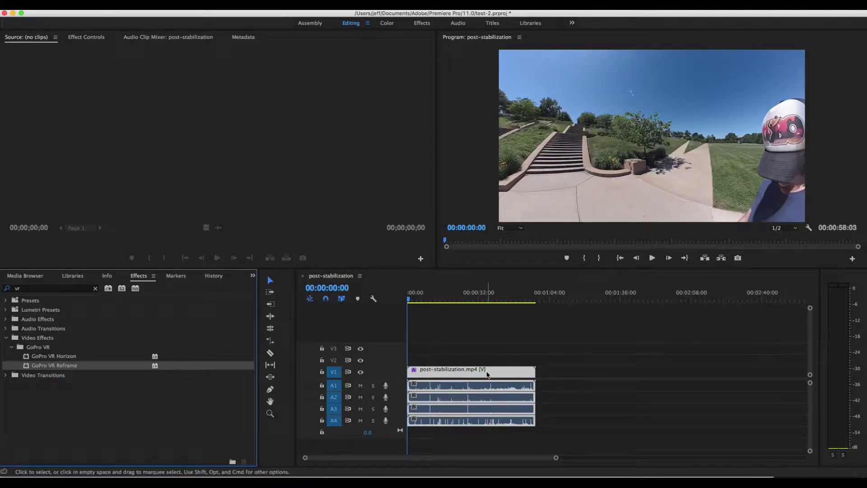
left_click(486, 373)
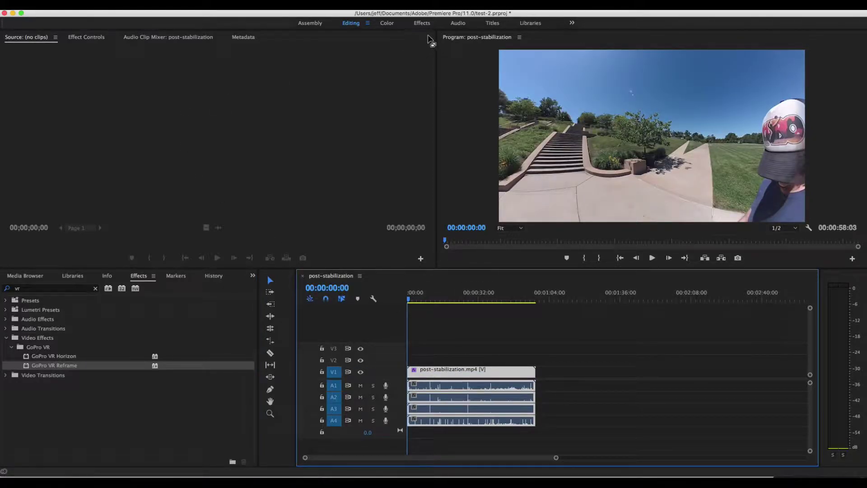
left_click(422, 23)
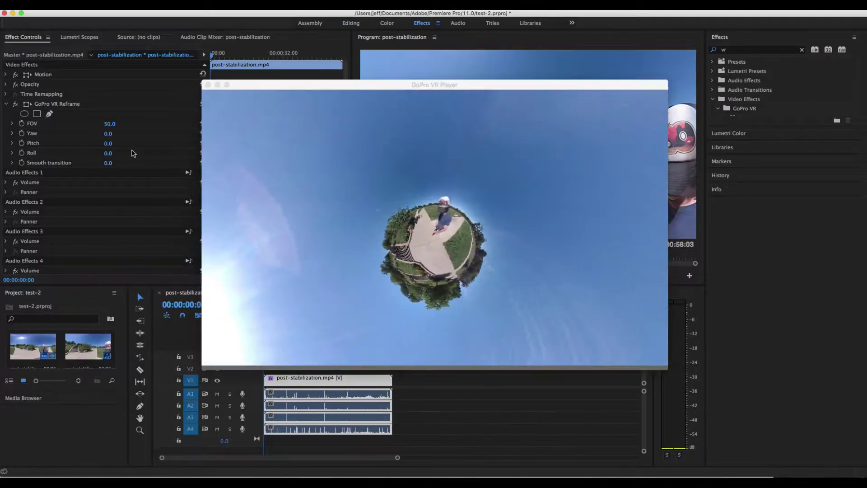
Step: Minimize the VR player and rotate the view to Yaw 47.1°, Pitch -2.4°, Roll -2.6°
left_click(218, 86)
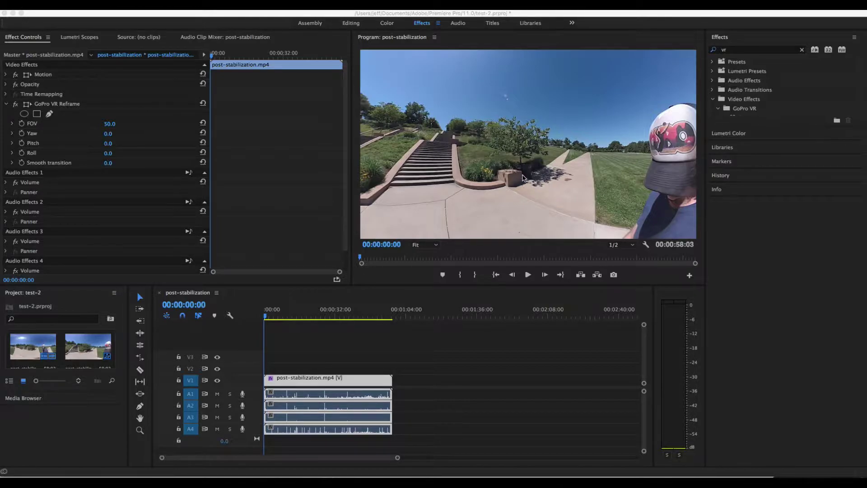
left_click(501, 175)
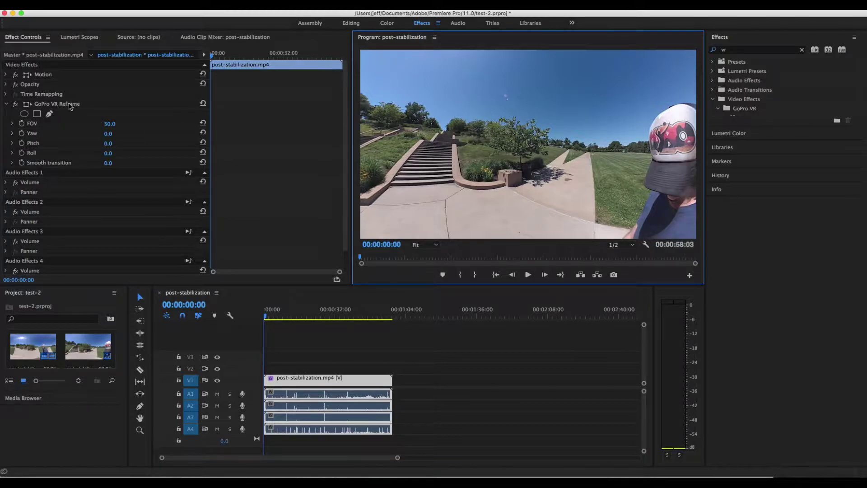
left_click(70, 104)
left_click_drag(484, 167, 528, 172)
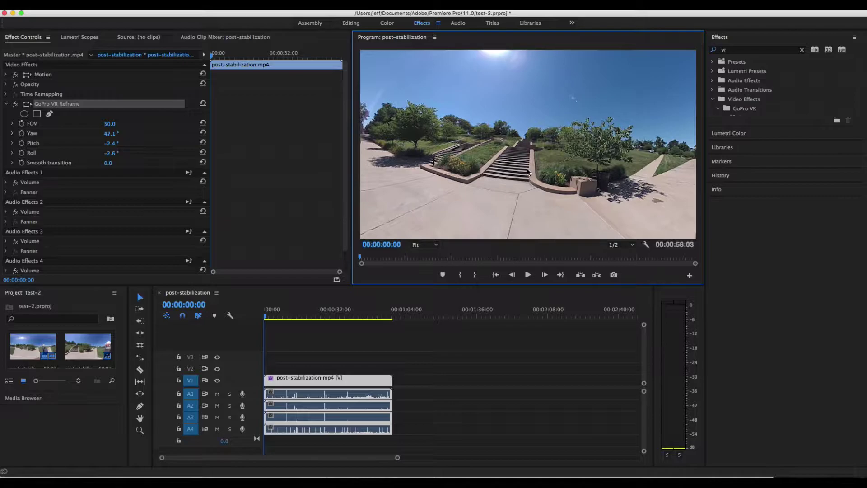
Step: Enter Reframe values Yaw 90, Pitch 0 and Roll -20
left_click(110, 134)
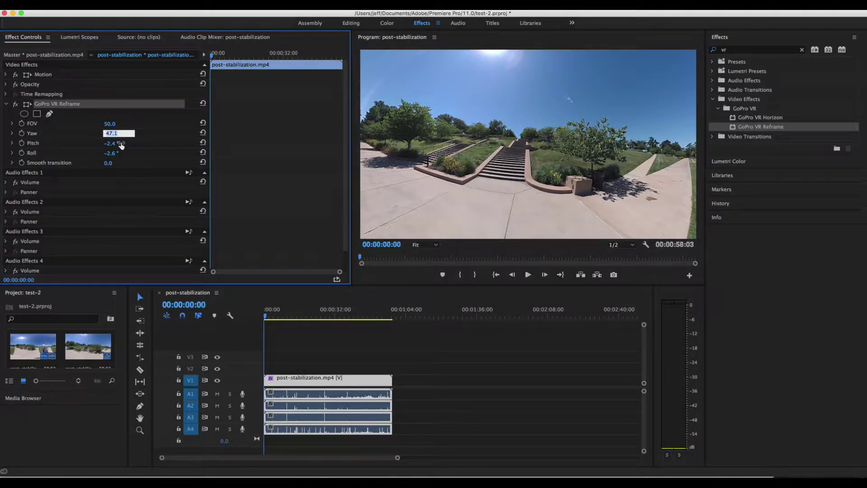
type("90")
key("Tab")
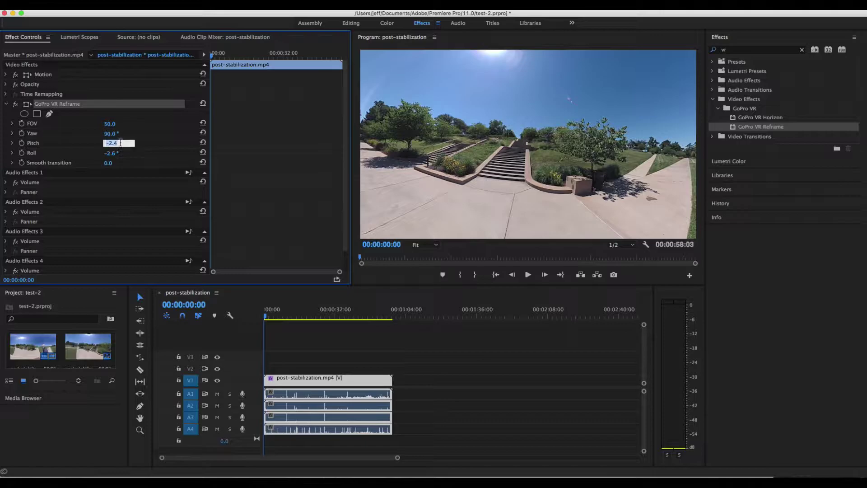
type("0")
key("Tab")
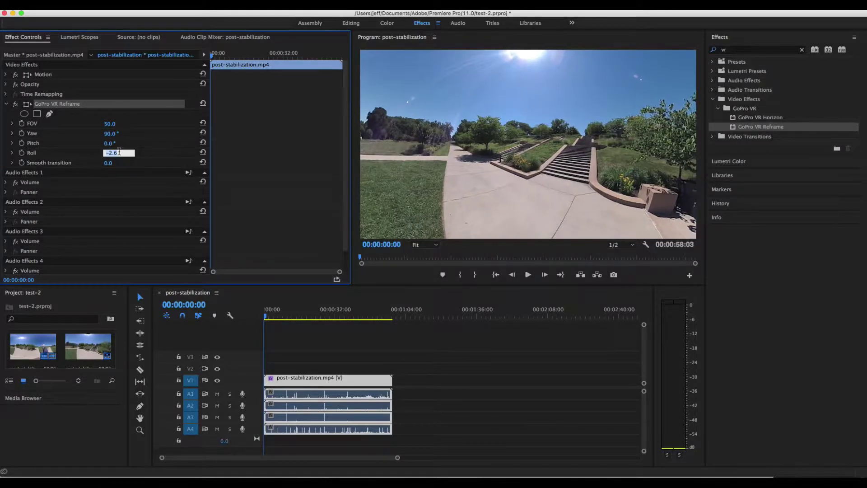
type("-")
key("Tab")
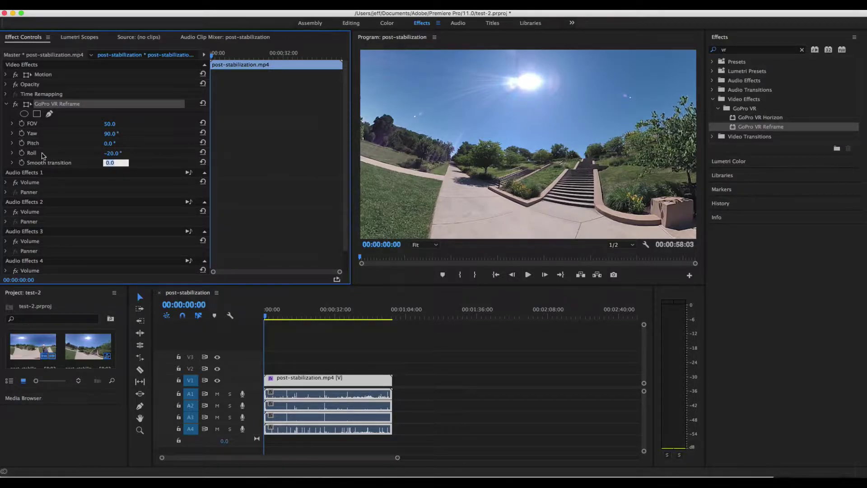
Step: Enable keyframing for Smooth transition, Roll, Pitch, Yaw and FOV
left_click(22, 162)
left_click(21, 153)
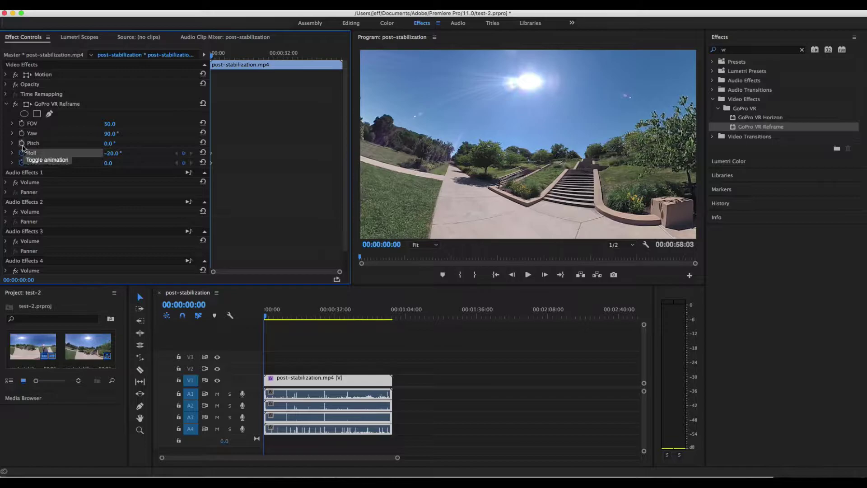
left_click(21, 143)
left_click(22, 133)
left_click(21, 124)
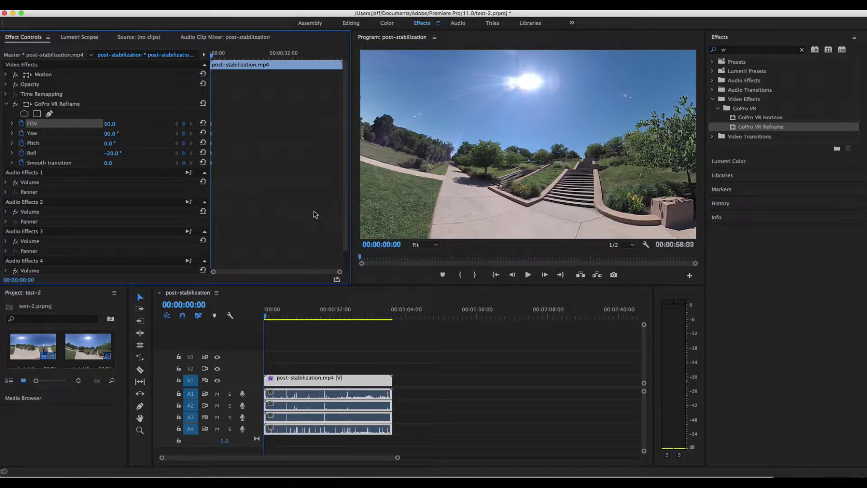
Step: Preview the reframed staircase clip in the Program monitor
left_click(528, 275)
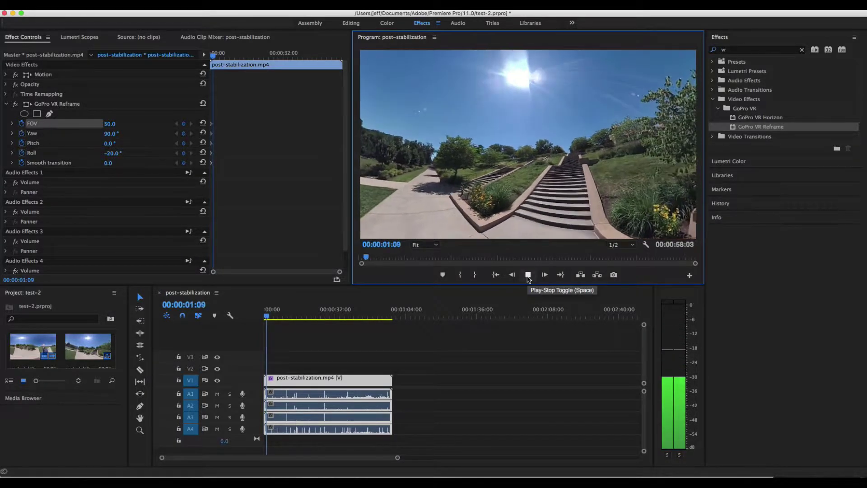
left_click(527, 275)
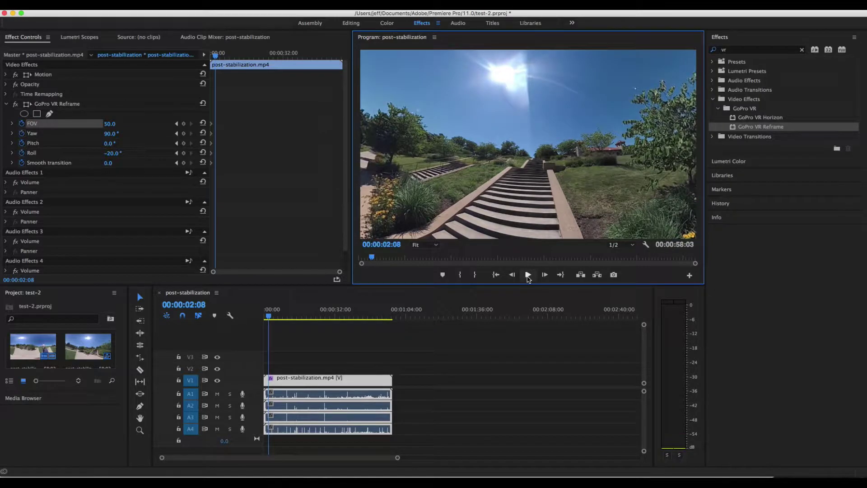
left_click(527, 275)
left_click(532, 278)
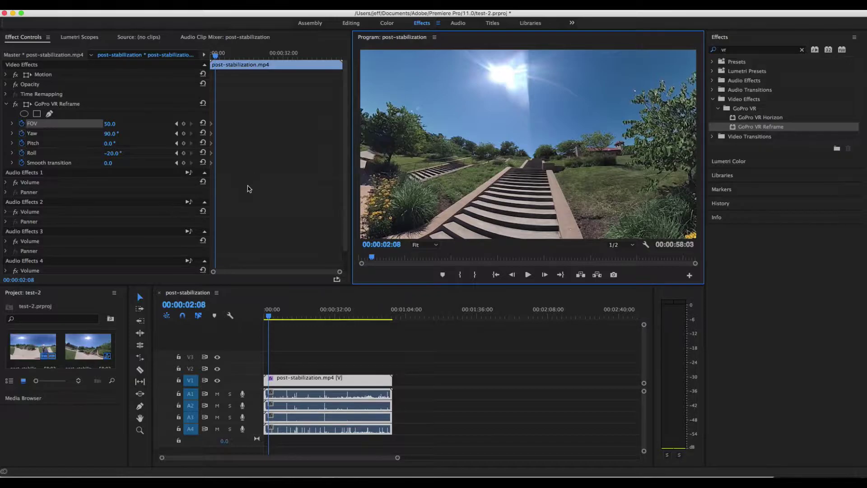
Step: Add keyframes at 14:18 for Smooth transition, Roll, Pitch, Yaw and FOV
left_click(183, 163)
left_click(184, 152)
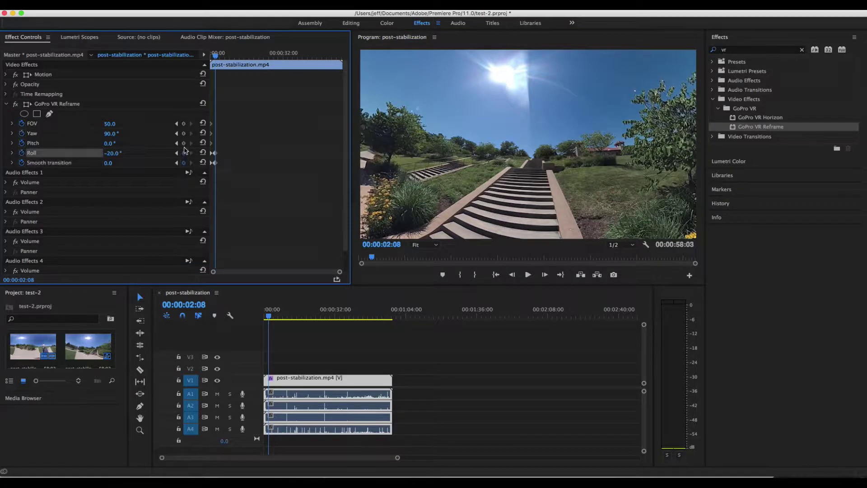
left_click(184, 143)
left_click(184, 133)
left_click(183, 124)
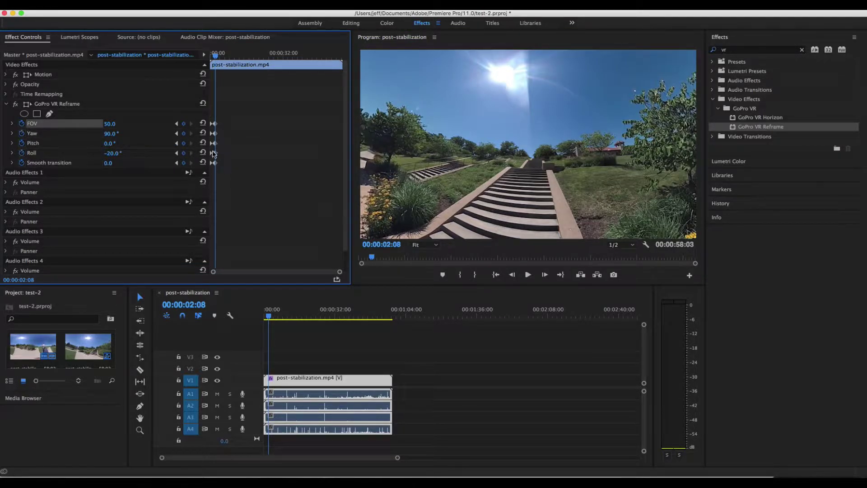
Step: Preview, then turn the view to face the walker: Yaw 259.7°, Pitch -4.2°, Roll -12.9°
left_click(528, 276)
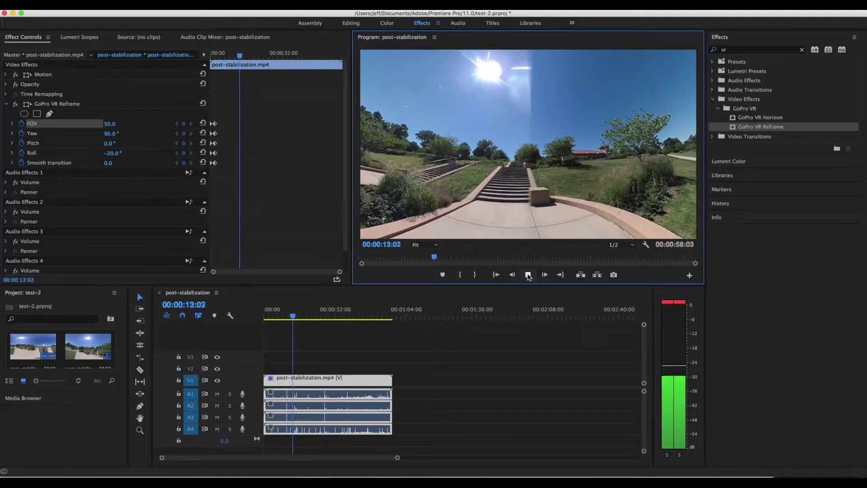
left_click(528, 275)
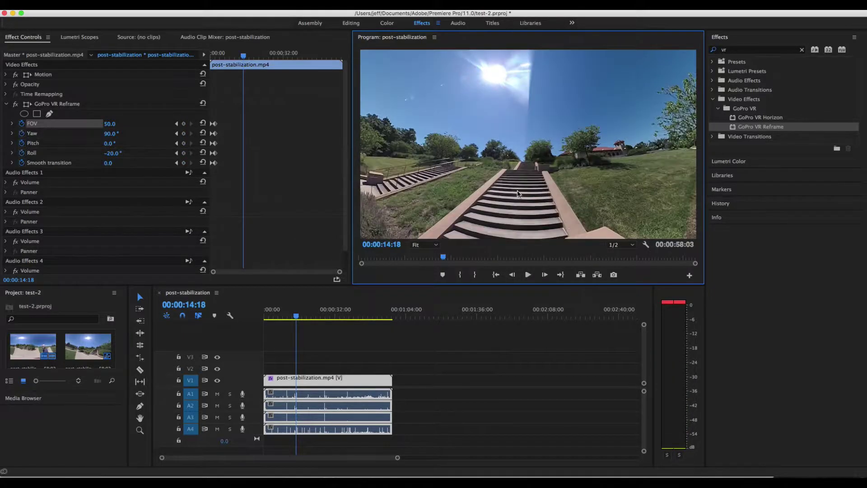
left_click(55, 107)
left_click_drag(496, 184, 537, 187)
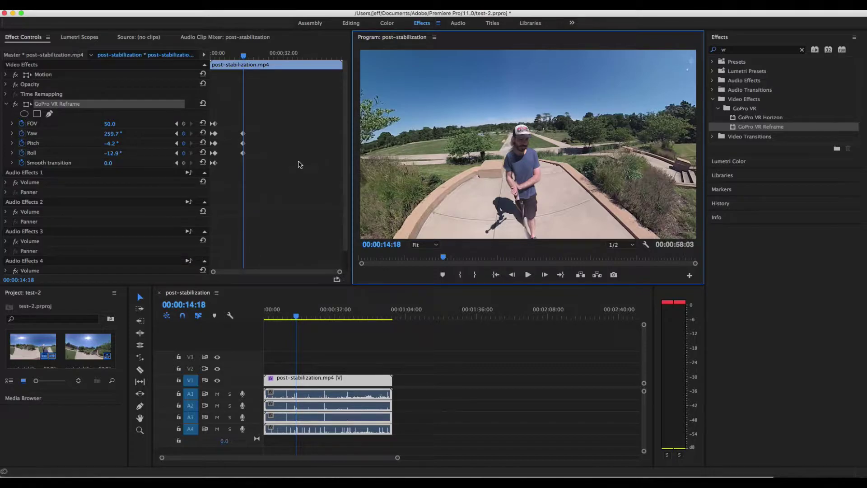
left_click(528, 275)
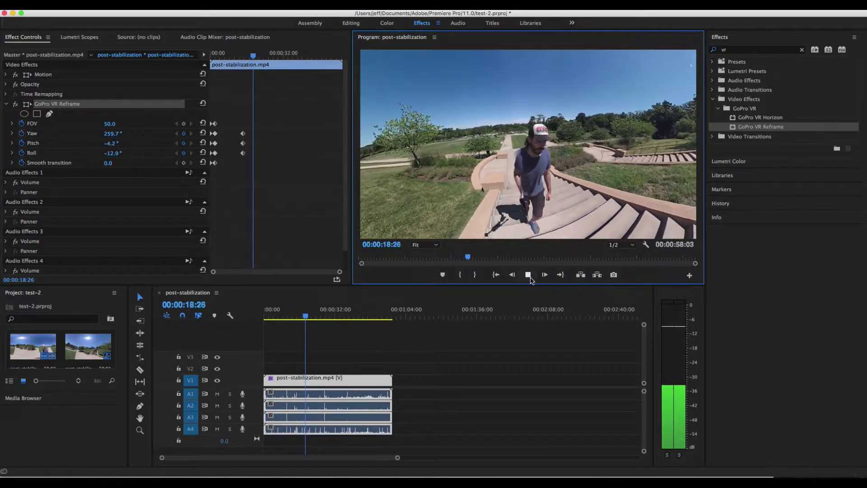
left_click(528, 274)
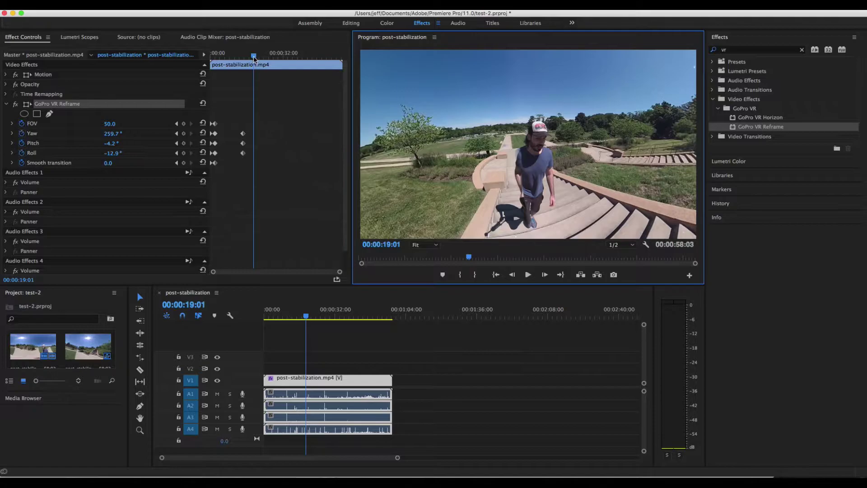
left_click_drag(254, 58, 211, 56)
left_click(528, 275)
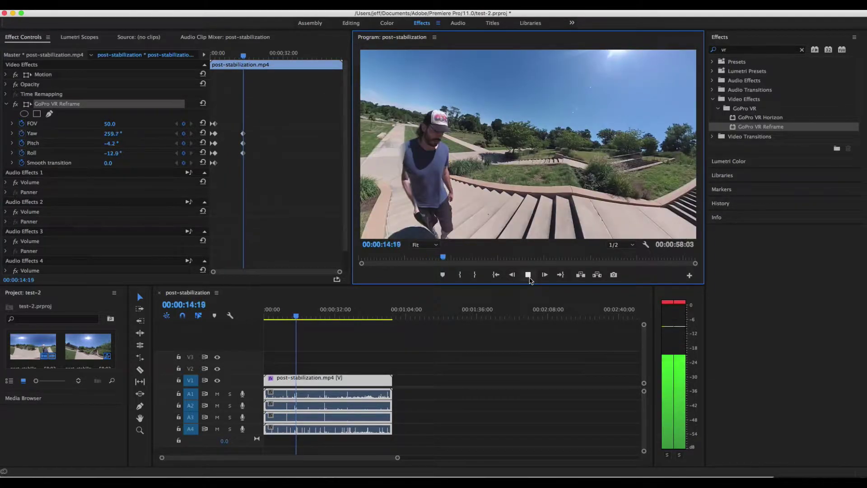
left_click(529, 275)
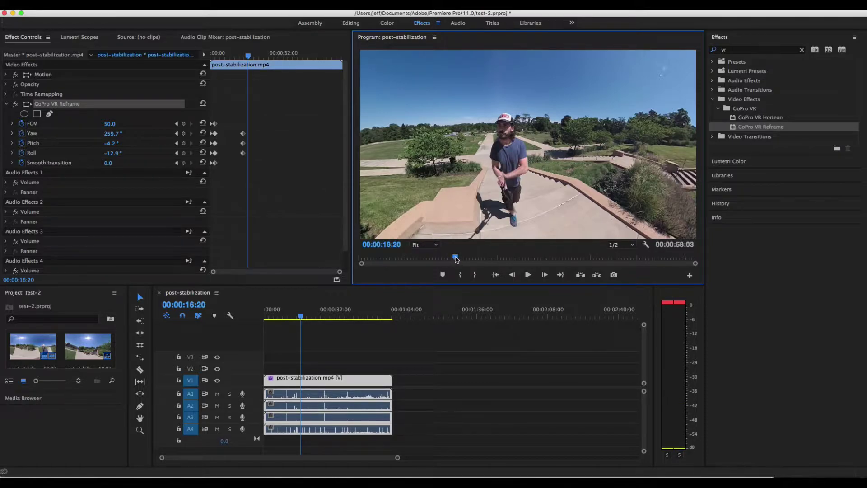
left_click_drag(456, 258, 525, 261)
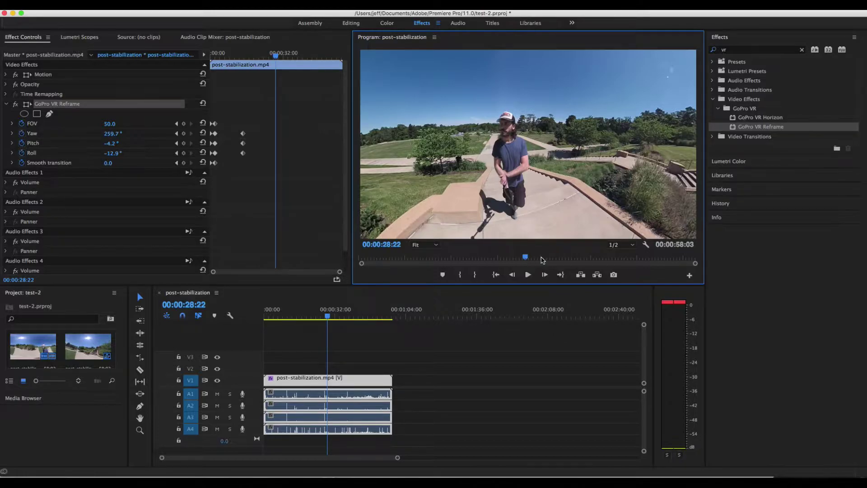
Step: Scrub and preview around 30 seconds to land on 00:00:29:28
left_click_drag(527, 259, 552, 260)
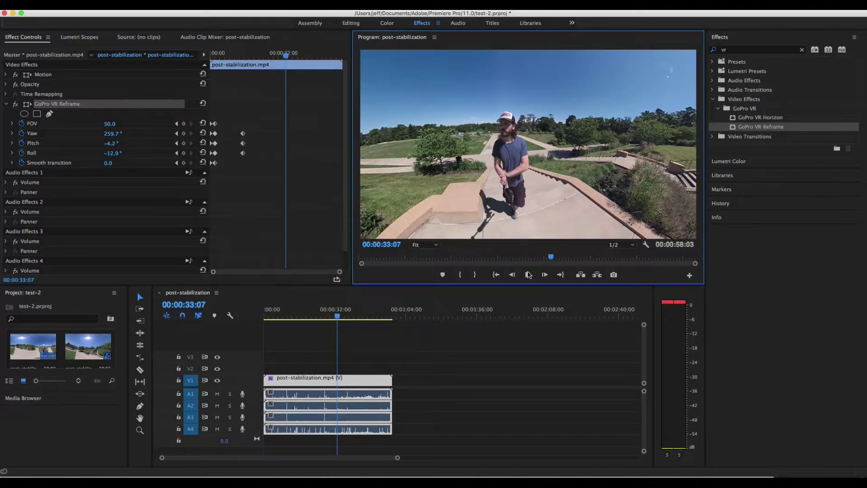
left_click_drag(552, 259, 529, 258)
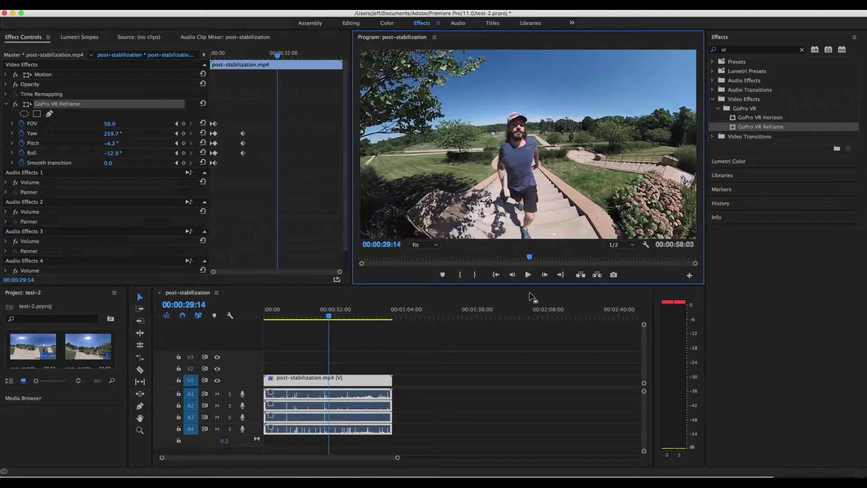
left_click(528, 276)
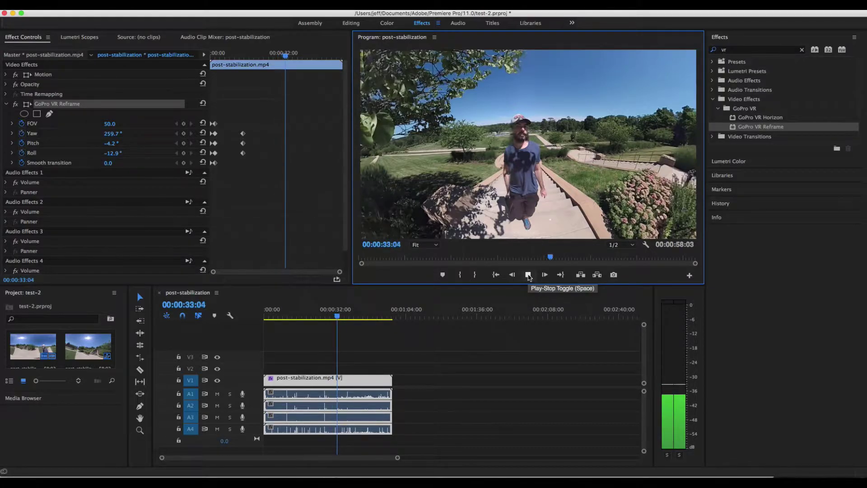
left_click(529, 275)
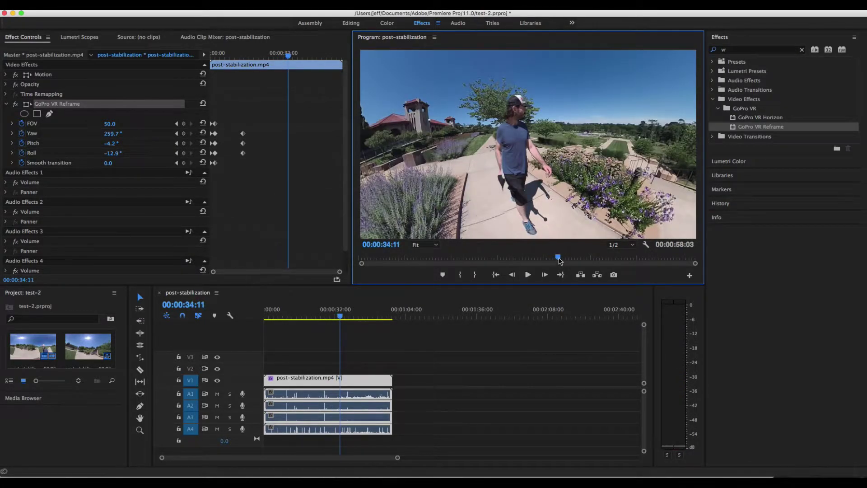
left_click_drag(559, 262, 530, 267)
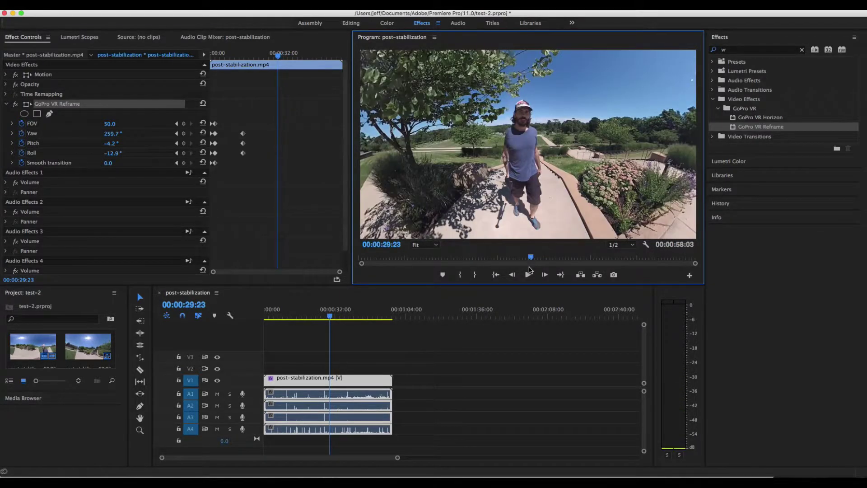
left_click(529, 277)
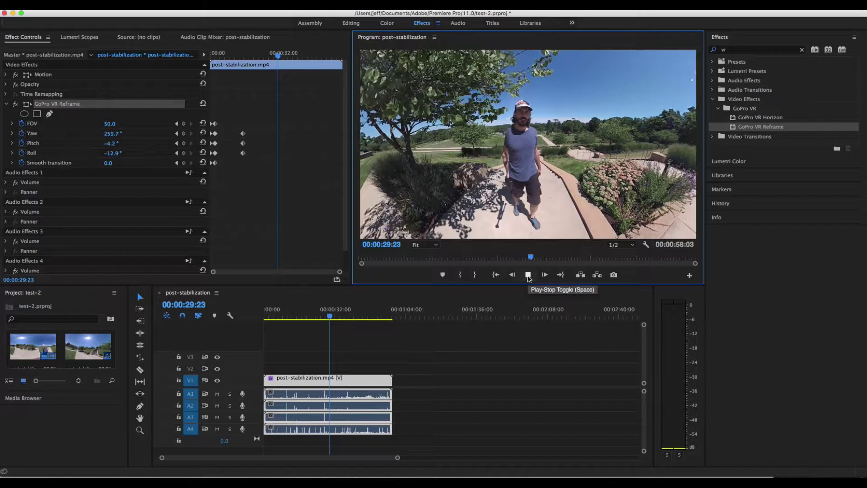
left_click(528, 277)
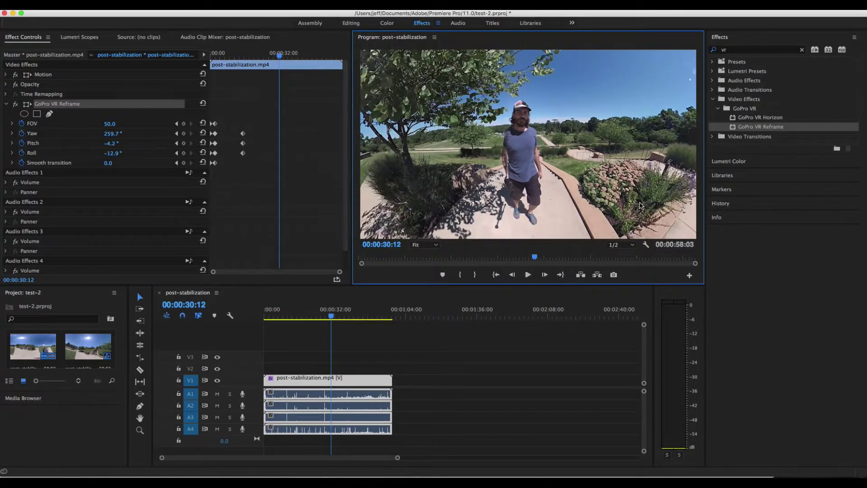
left_click_drag(535, 257, 531, 258)
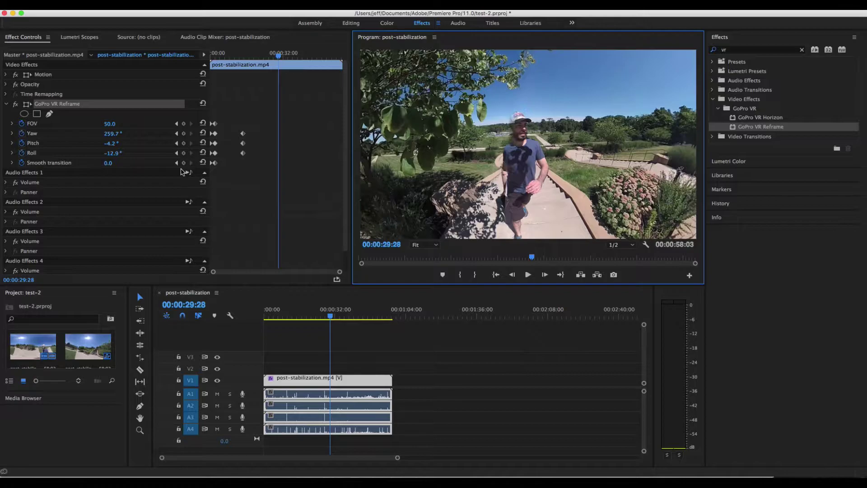
Step: Keyframe Smooth transition, Roll, Pitch, Yaw and FOV at 00:00:29:28 and play
left_click(184, 162)
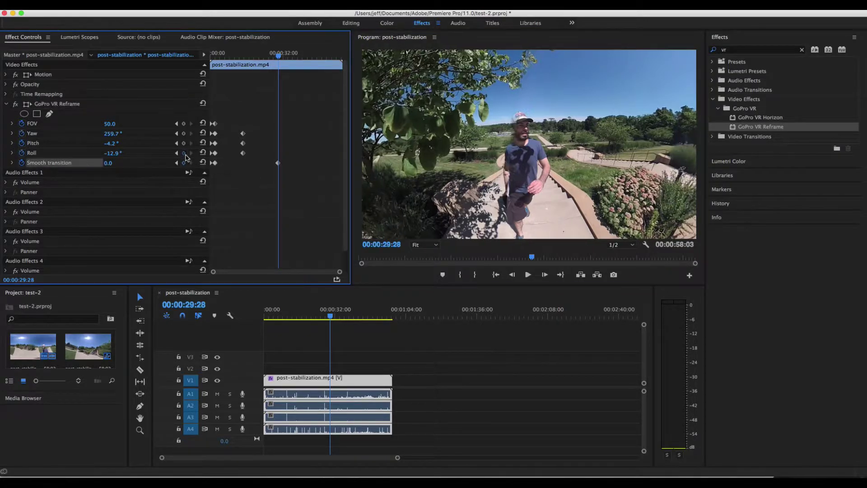
left_click(184, 153)
left_click(184, 144)
left_click(184, 134)
left_click(183, 123)
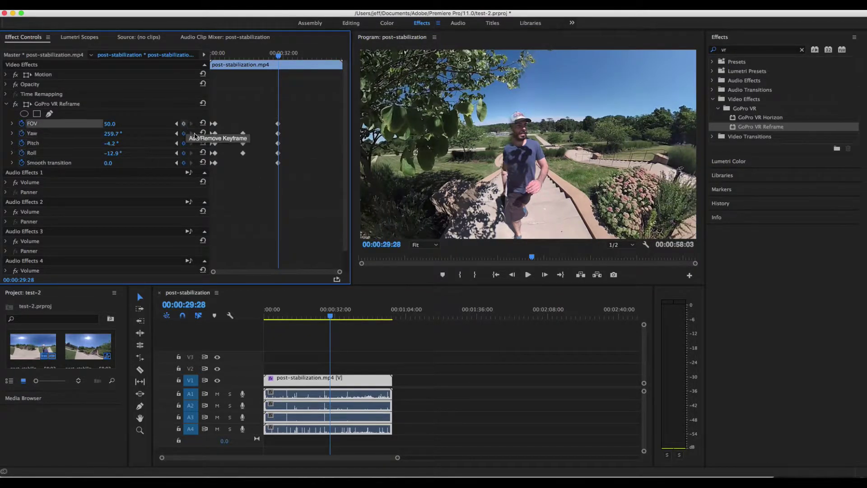
left_click(528, 276)
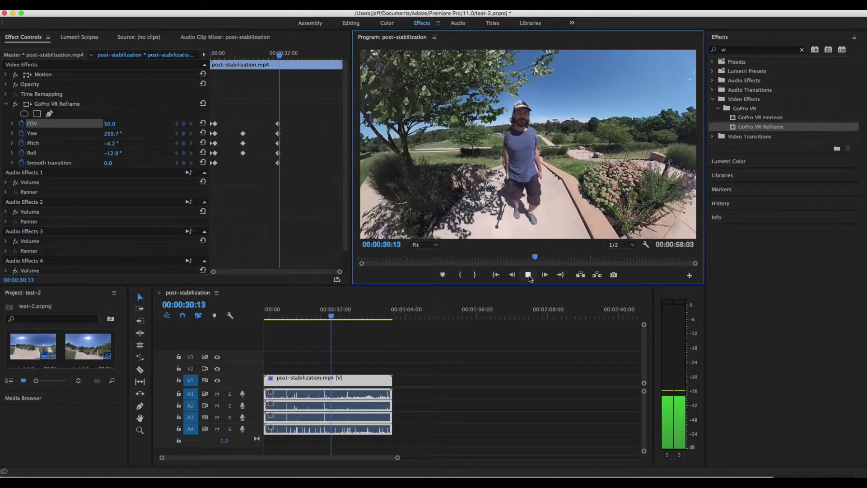
Step: Shuttle playback with Space, J, K and L to locate frame 00:00:33:13
left_click(529, 276)
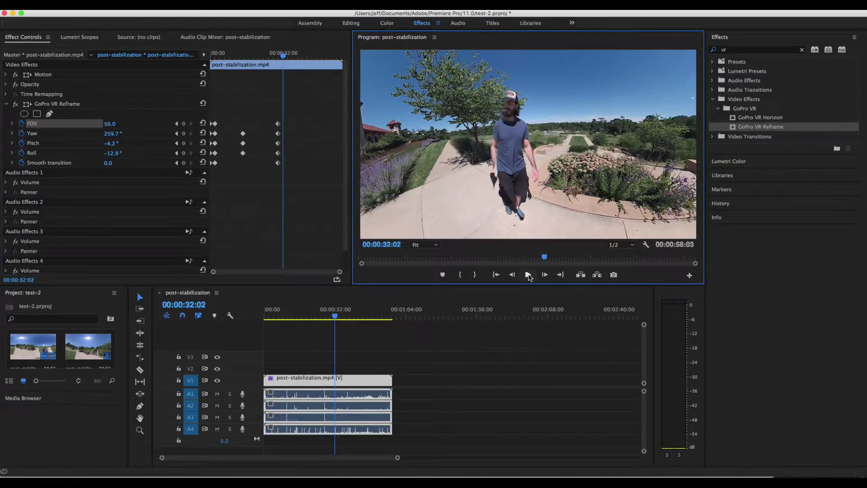
left_click(528, 276)
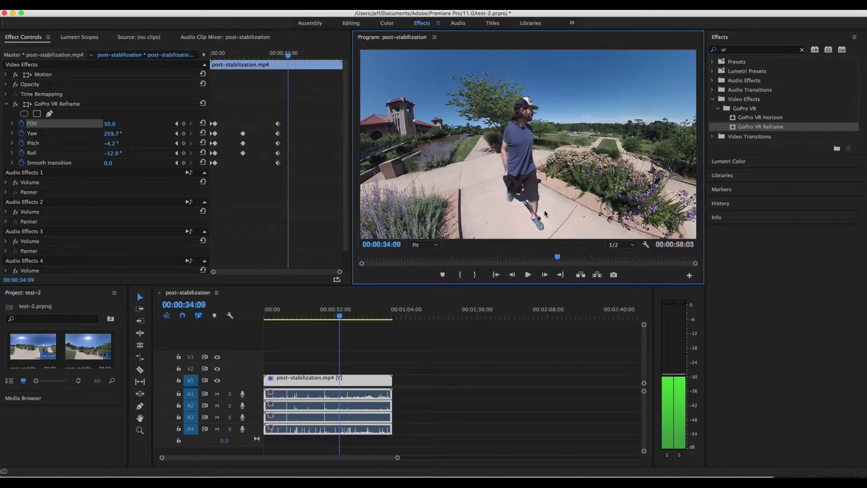
key("space")
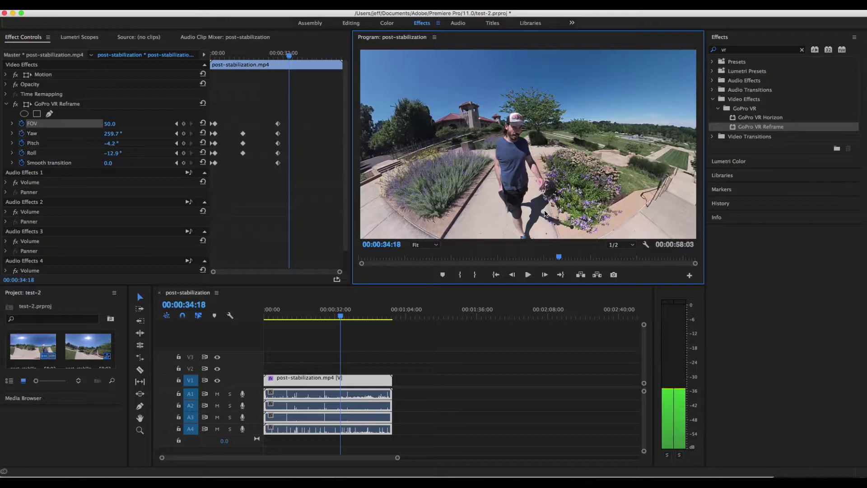
key("j")
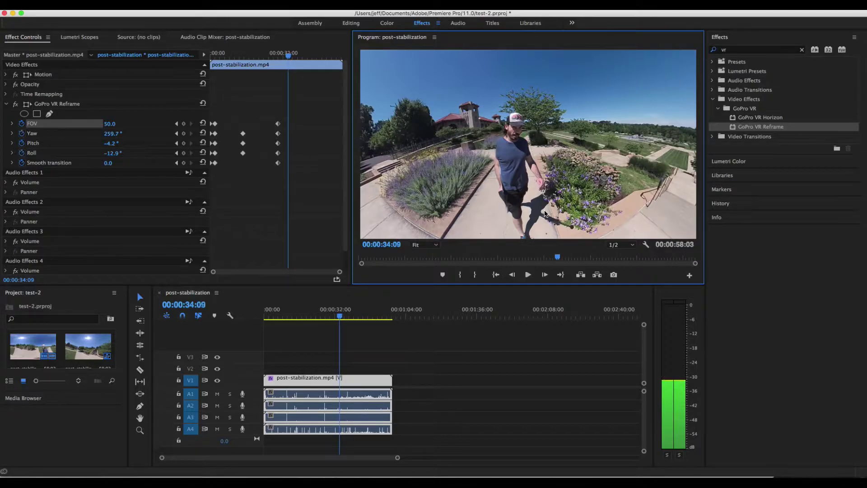
key("l")
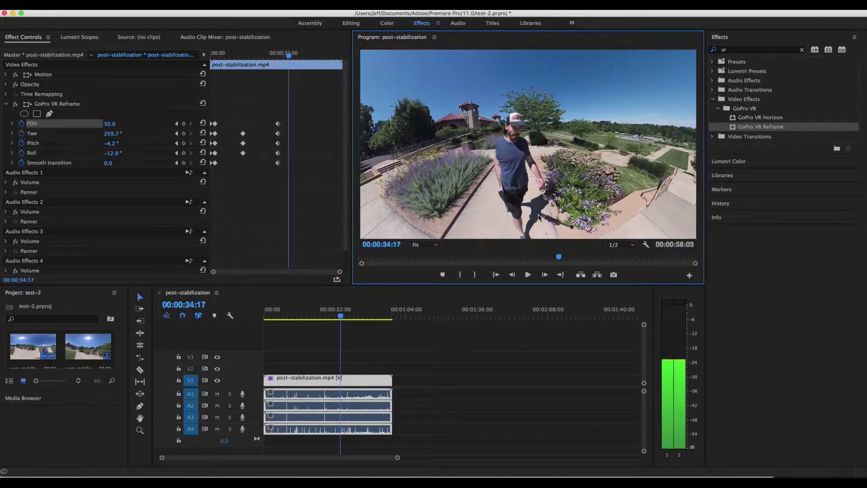
key("k")
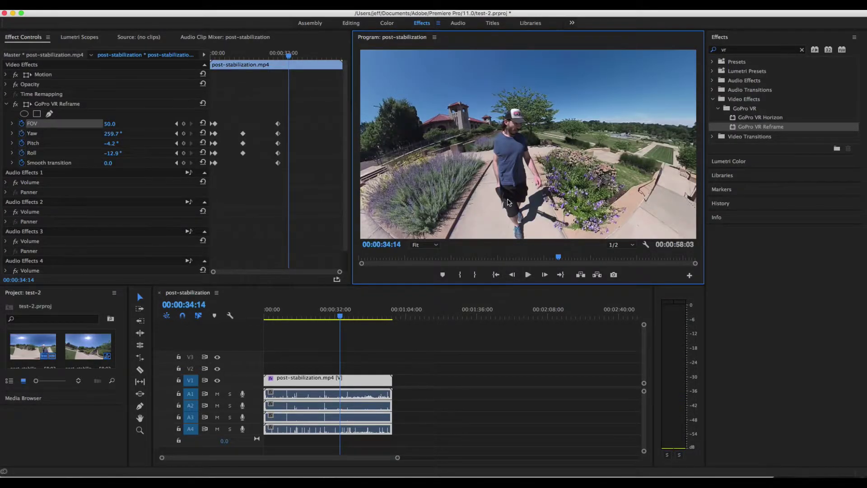
key("j")
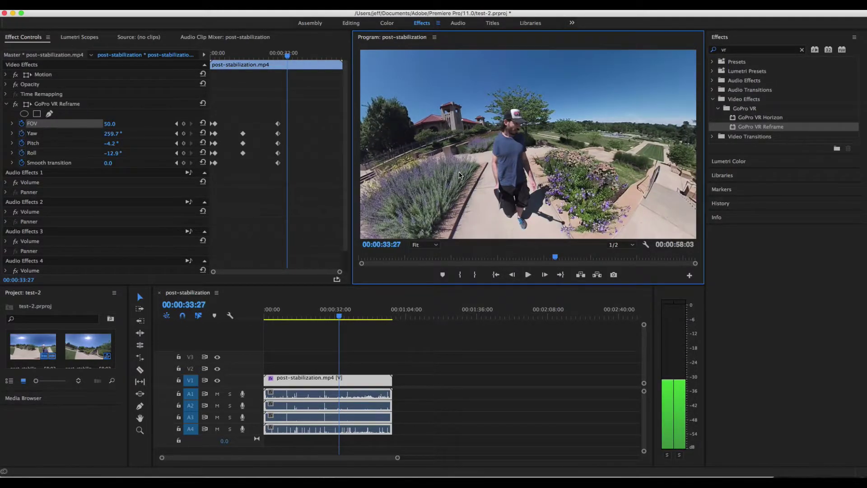
key("k")
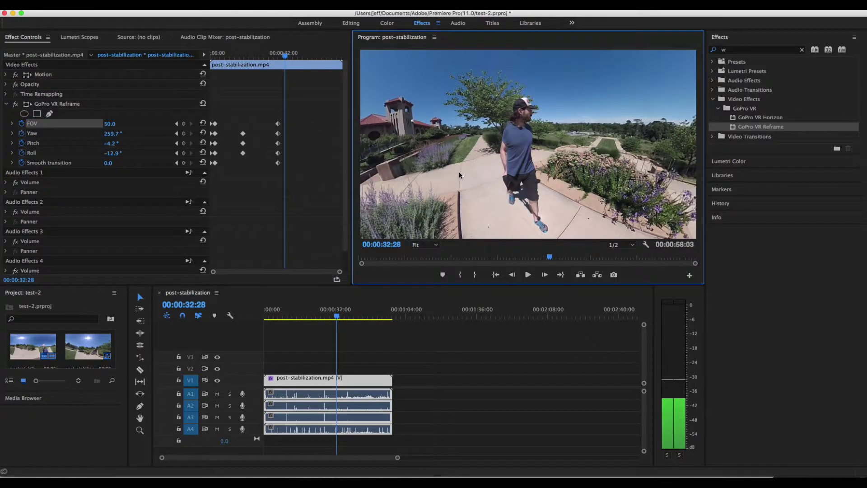
key("l")
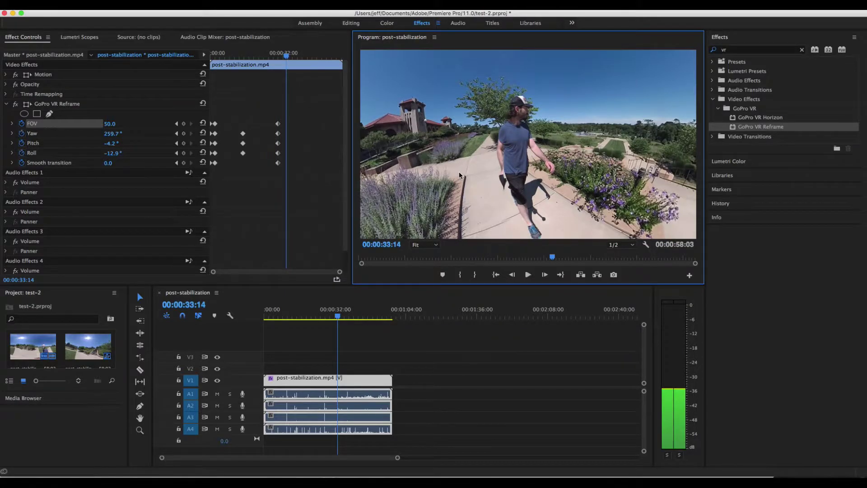
Step: Widen FOV to 88.1 for a little planet, reoriented to Yaw 229.8°, Pitch -25.7°, Roll -25.8°
left_click(118, 123)
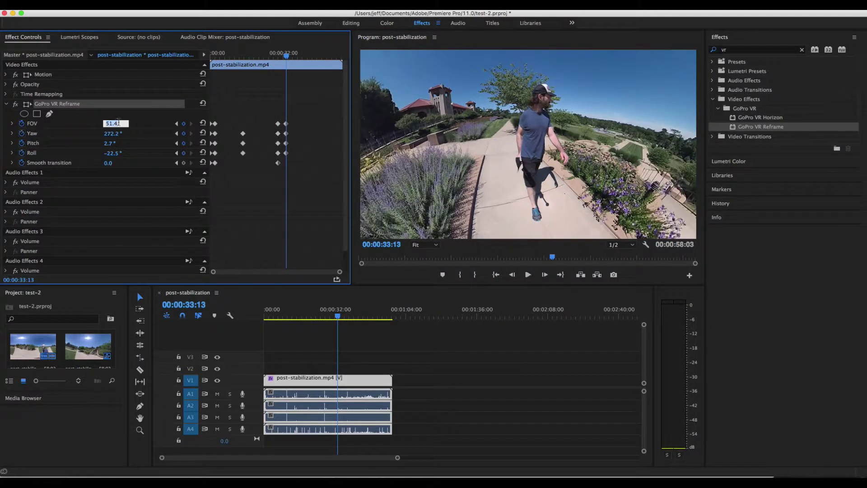
left_click(11, 123)
left_click_drag(108, 147, 176, 147)
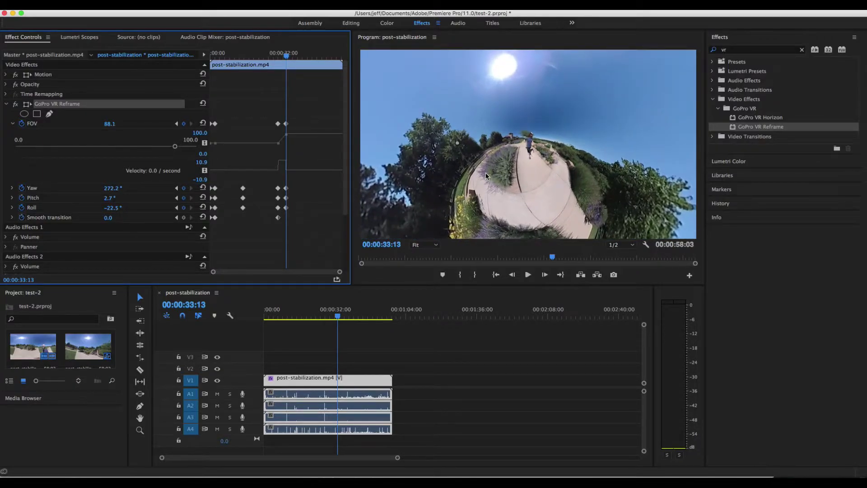
left_click(46, 95)
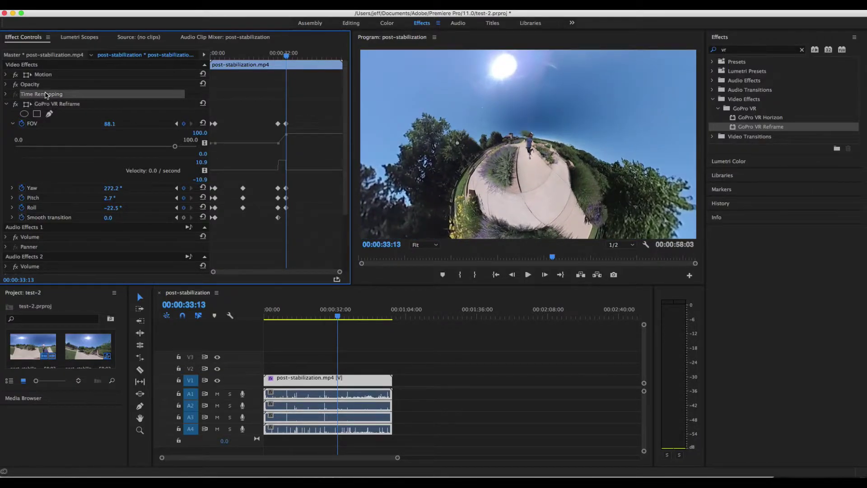
left_click(65, 104)
left_click_drag(455, 187, 393, 165)
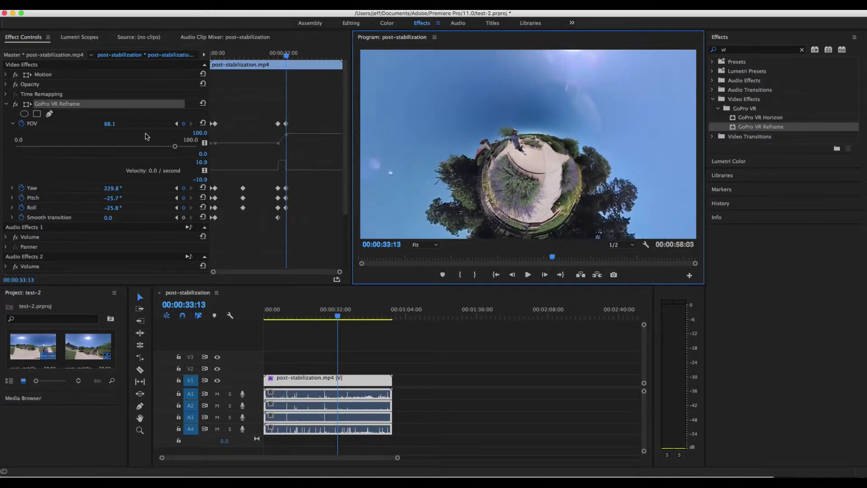
Step: Narrow the little planet's FOV slider to 80.2
left_click(13, 123)
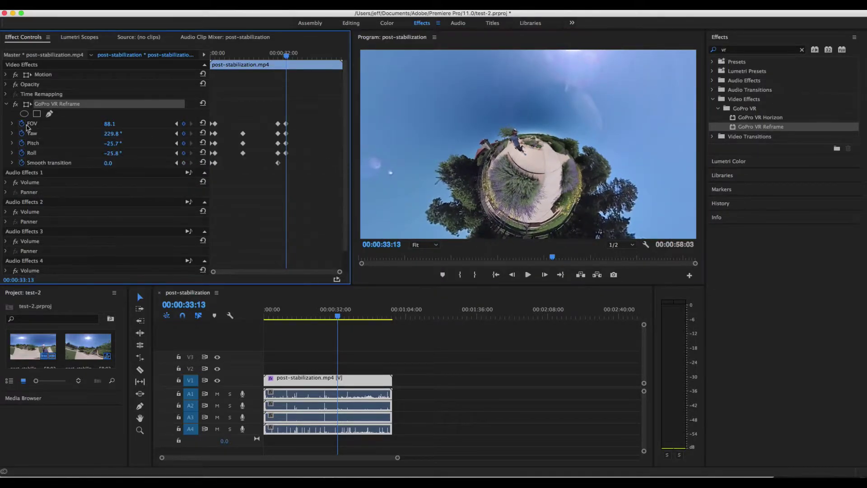
left_click(116, 124)
left_click(14, 123)
mouse_move(175, 147)
left_mouse_down()
mouse_move(148, 148)
mouse_move(161, 150)
left_mouse_up()
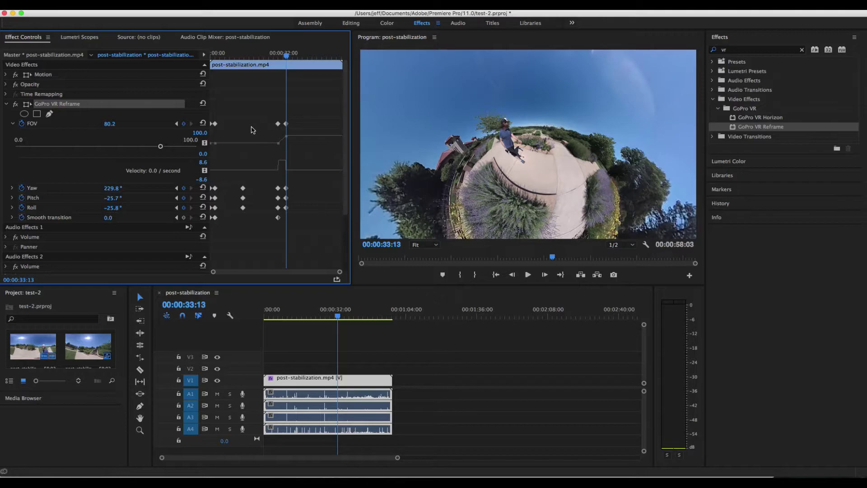
Step: Collapse the Reframe effect, play the transition to 00:00:37:26, then expand it again
left_click(12, 125)
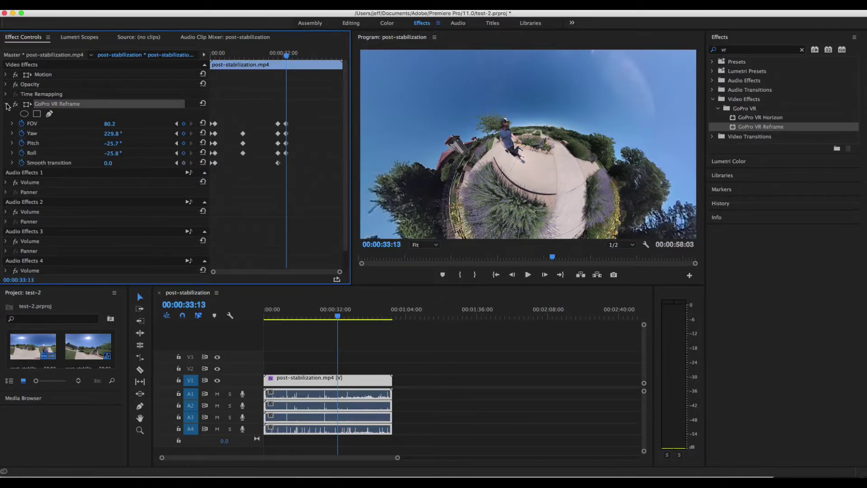
left_click(6, 104)
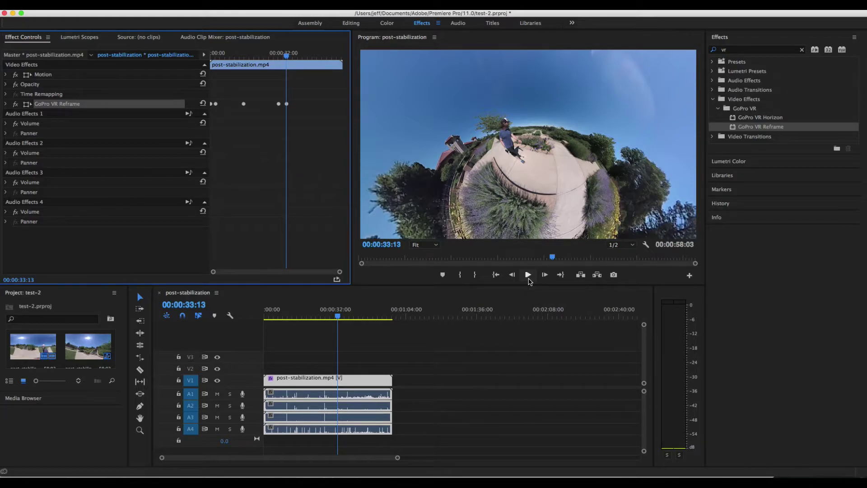
left_click(528, 275)
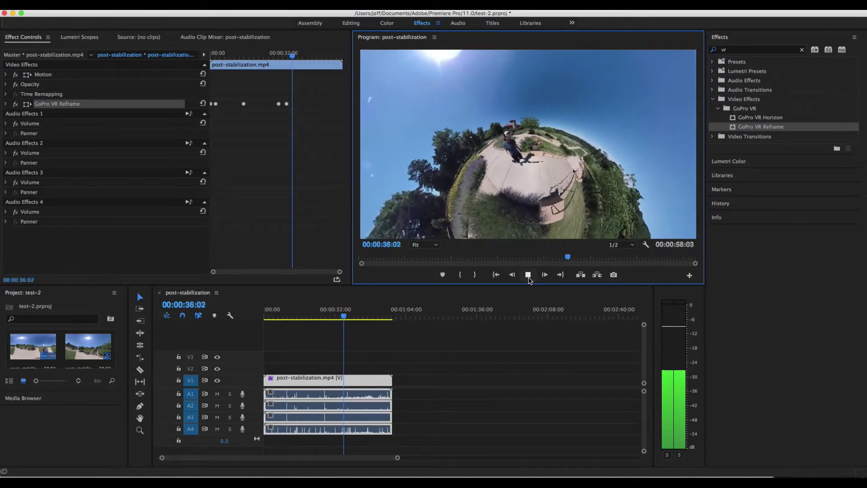
left_click(528, 275)
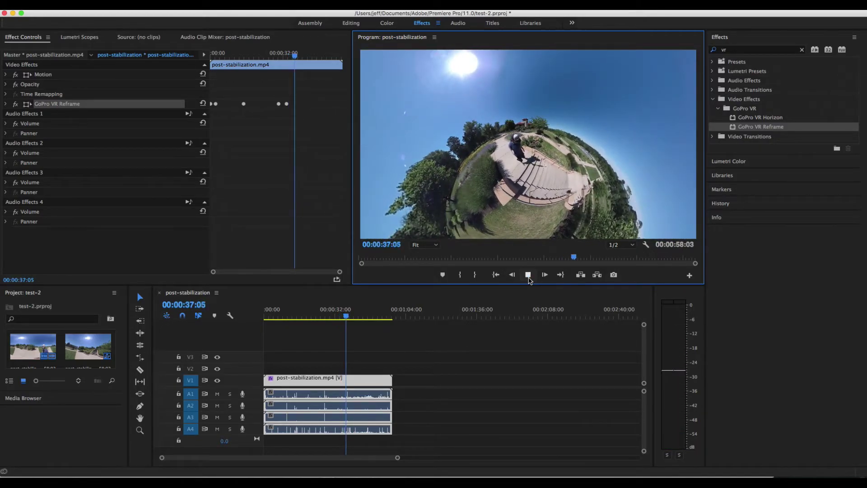
left_click(527, 276)
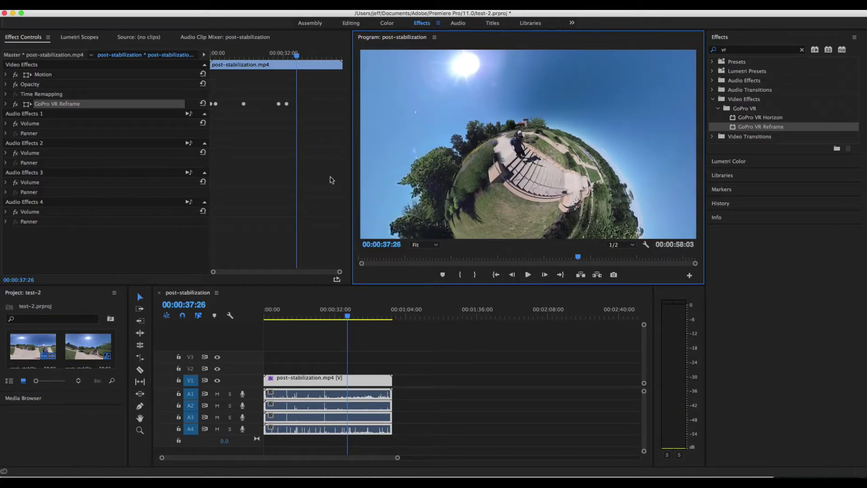
left_click(6, 104)
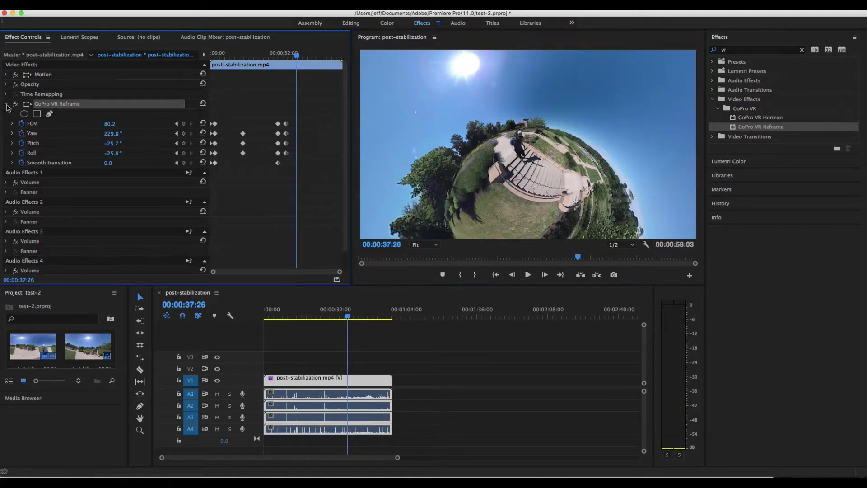
Step: Enter FOV 50, Yaw 90, Pitch 0 and Roll -20 in GoPro VR Reframe
left_click(109, 124)
key("Tab")
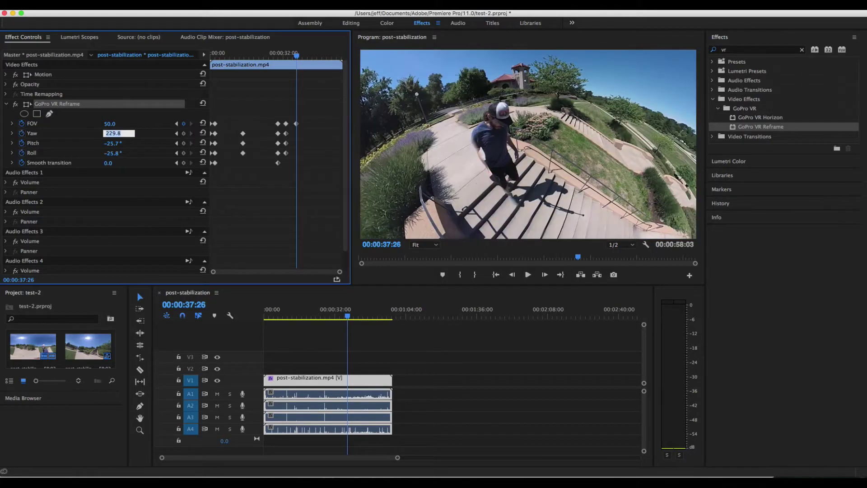
type("90")
key("Tab")
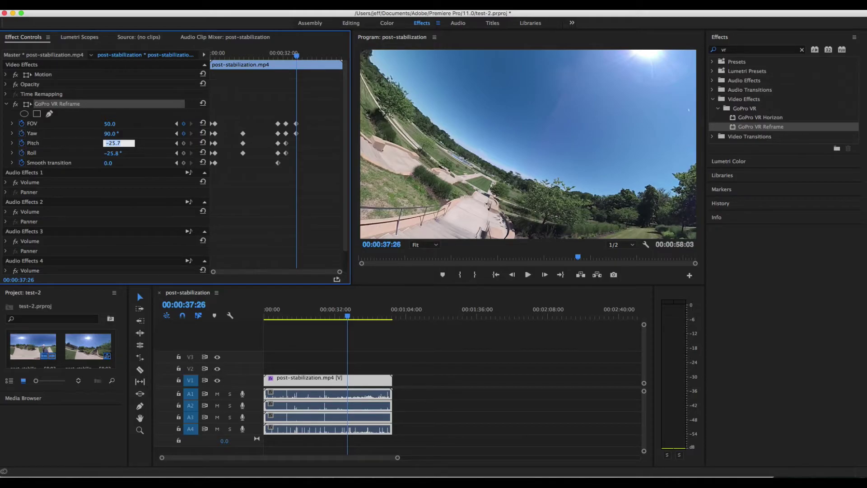
type("0")
key("Tab")
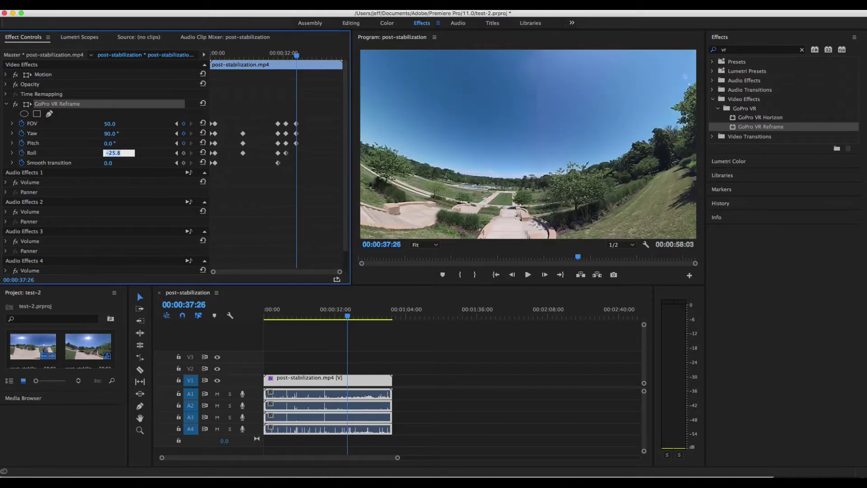
type("-20")
key("Tab")
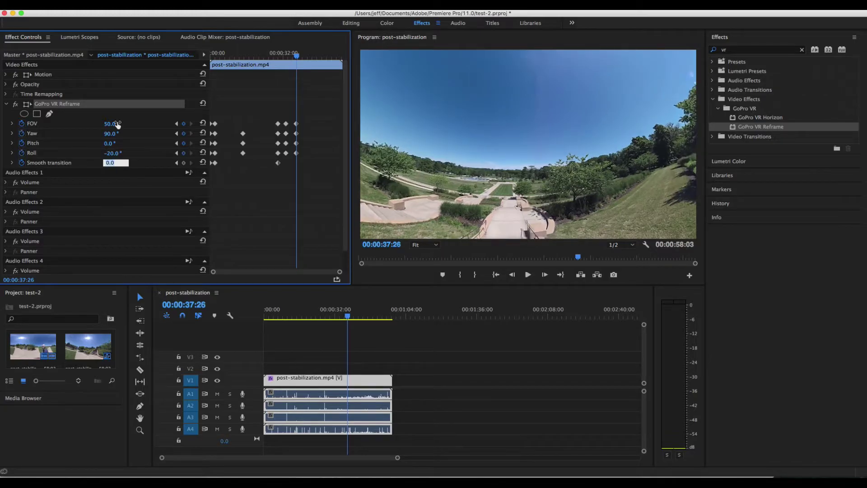
Step: Fine-tune the stairs view to Yaw 97.9°, Pitch 5.3°, Roll 0.2°
left_click(556, 194)
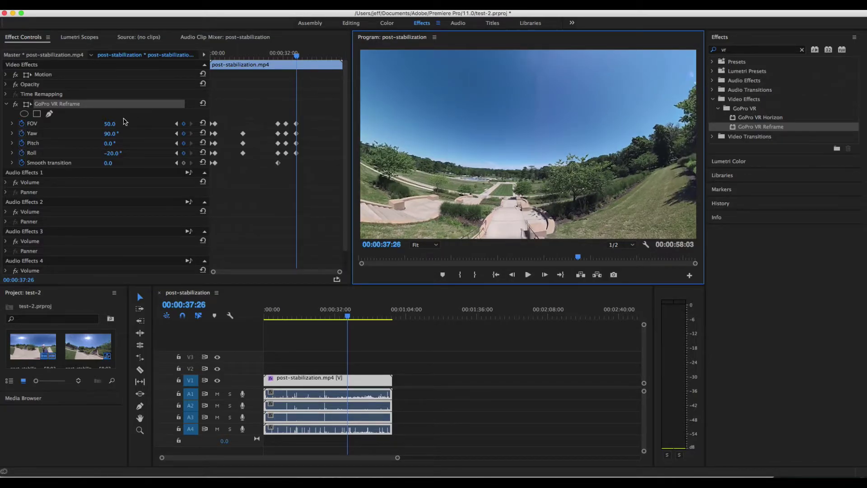
left_click(62, 109)
left_click_drag(544, 206, 550, 184)
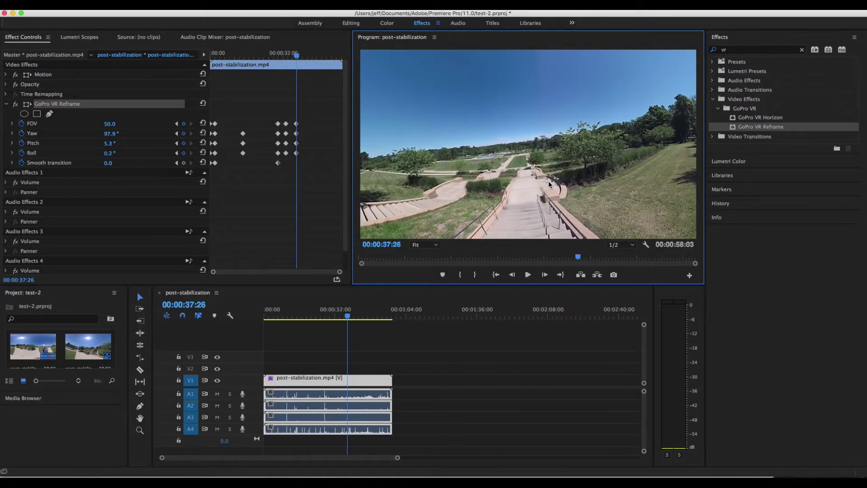
Step: Replay from about 00:00:28 as the little planet unwinds into the FOV 50 normal view, stopping at 00:00:46:16
left_click(528, 275)
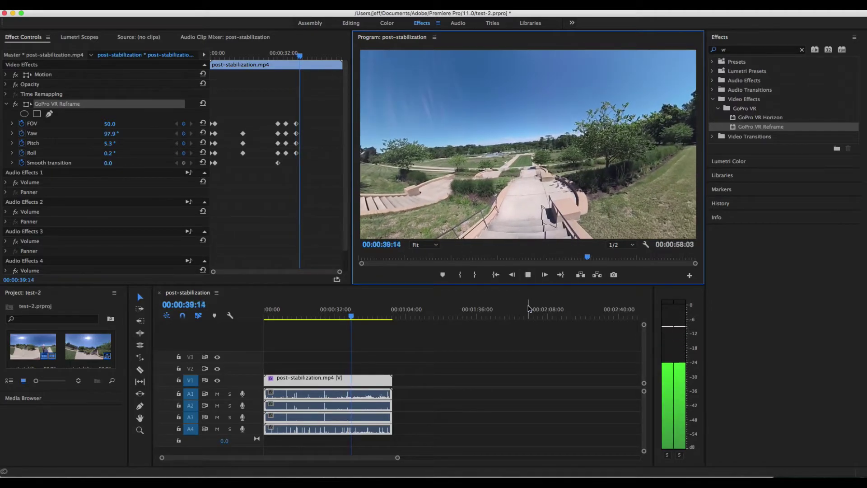
left_click(528, 276)
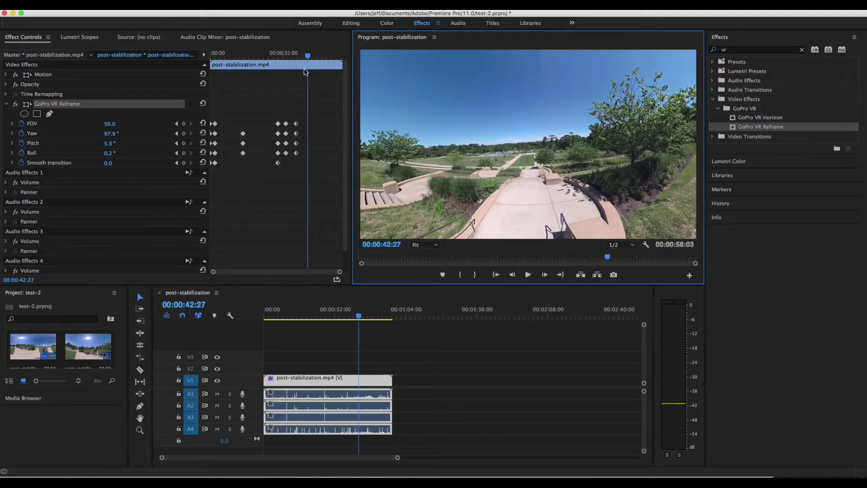
left_click_drag(287, 58, 264, 59)
left_click(528, 275)
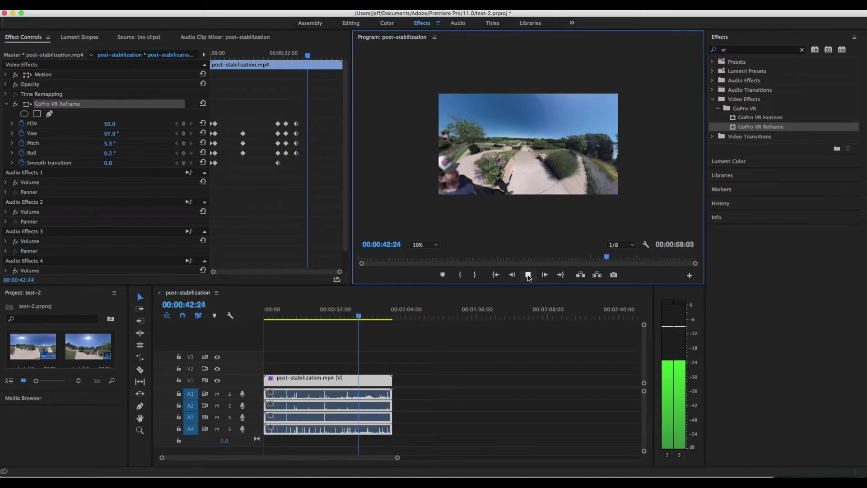
left_click(528, 276)
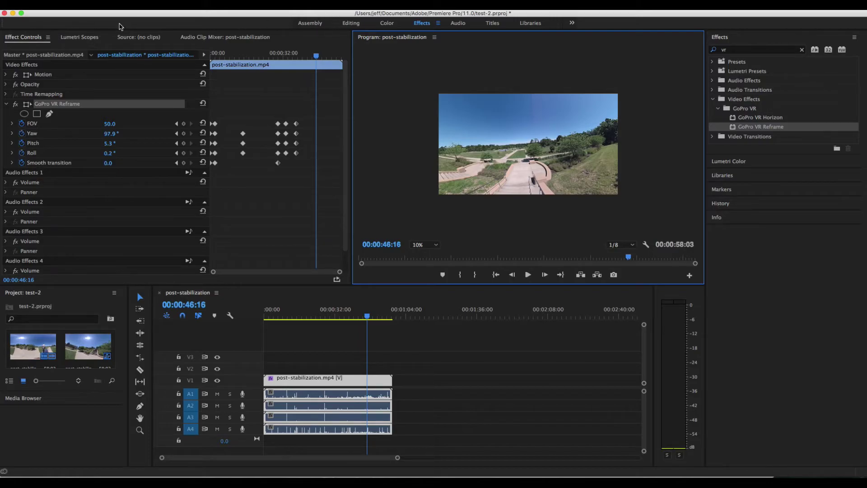
Step: Export the sequence unlinked to 1920×1080 as reframe-test-2-yt.mp4, without audio
left_click(45, 5)
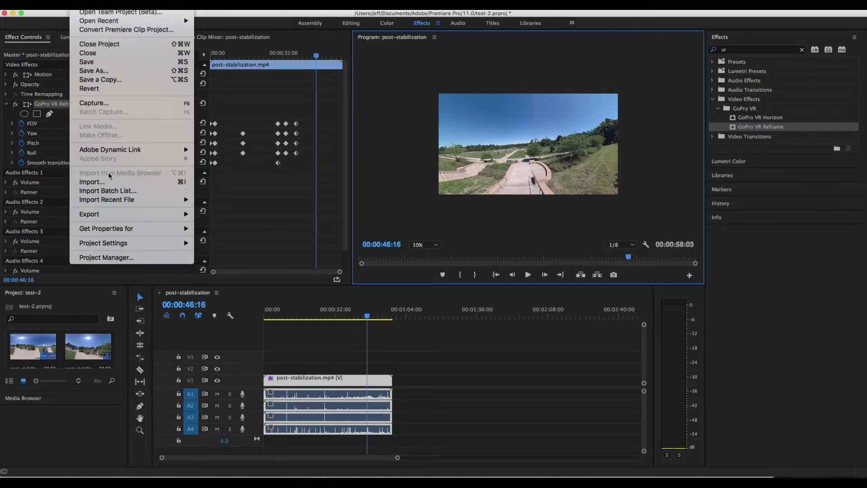
mouse_move(128, 214)
left_click(219, 215)
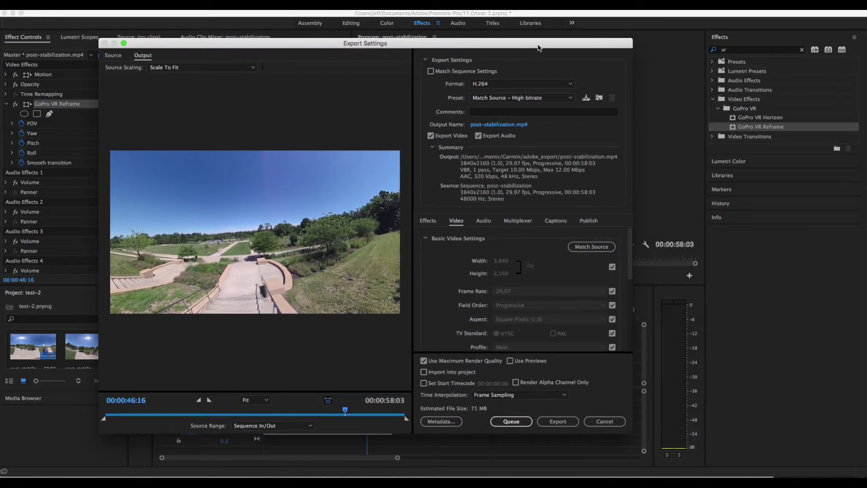
left_click(613, 267)
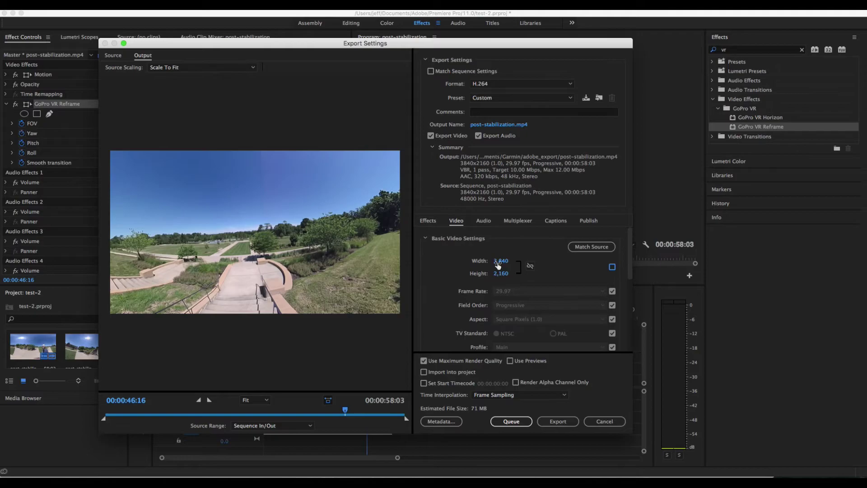
type("1920")
left_click(503, 273)
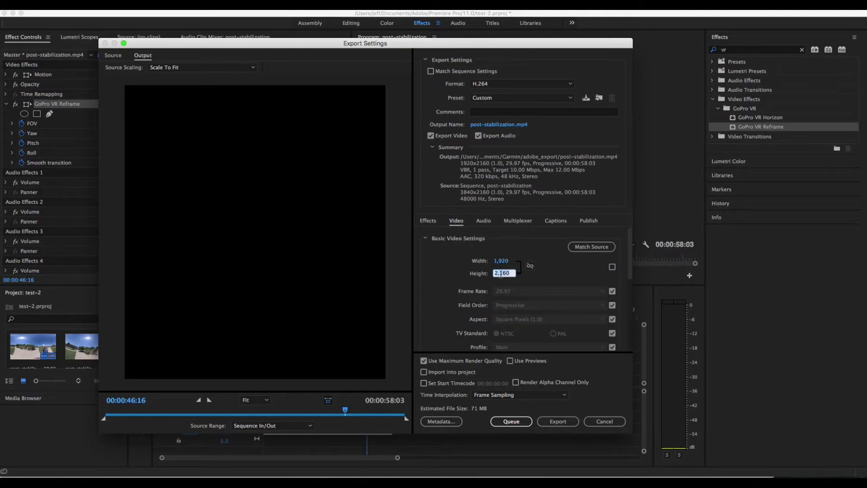
type("1,0")
type("80")
key("Return")
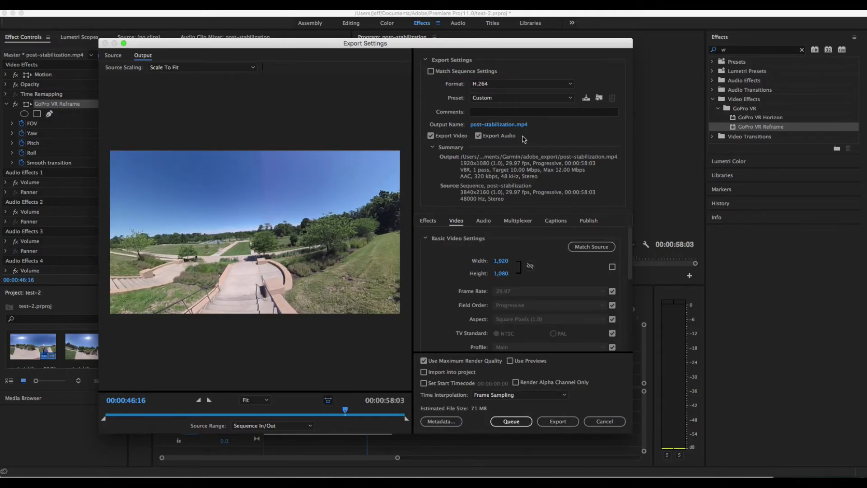
left_click(499, 125)
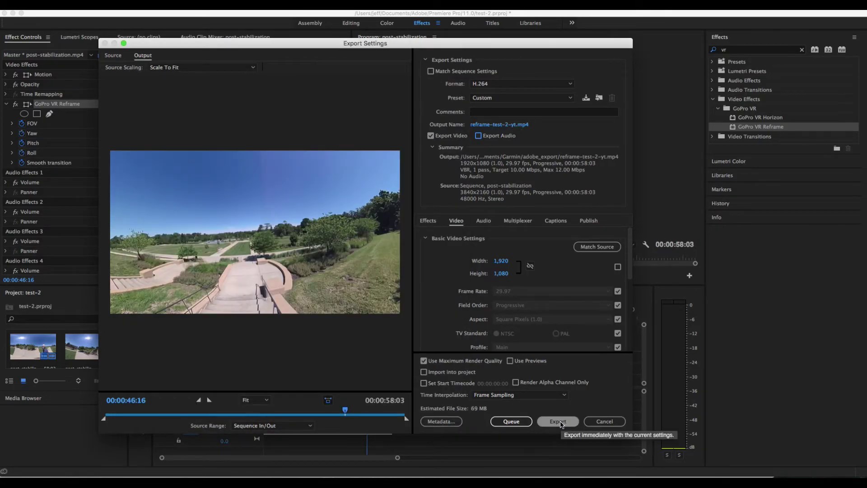
left_click(560, 422)
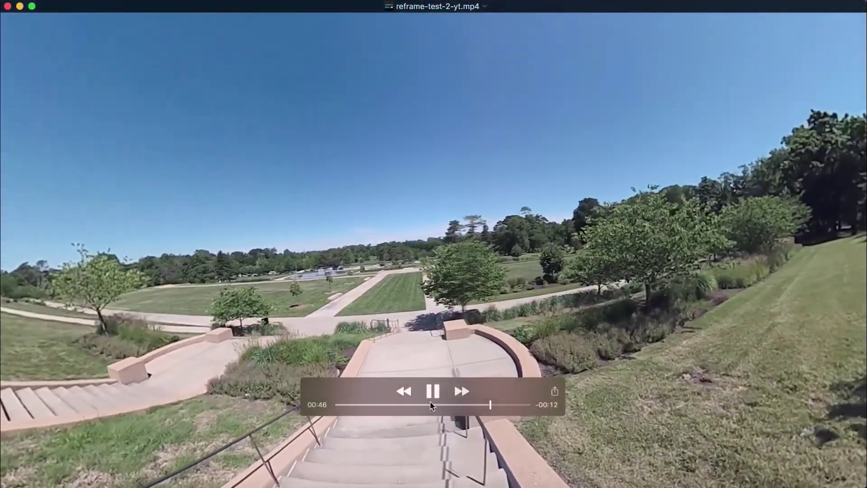
Step: Pause the exported reframe-test-2-yt.mp4 at 00:47 on the level stairs view
left_click(436, 395)
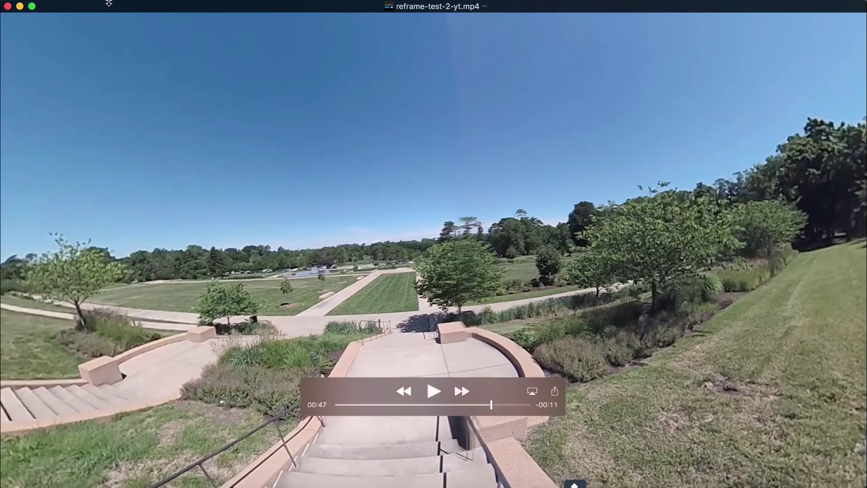